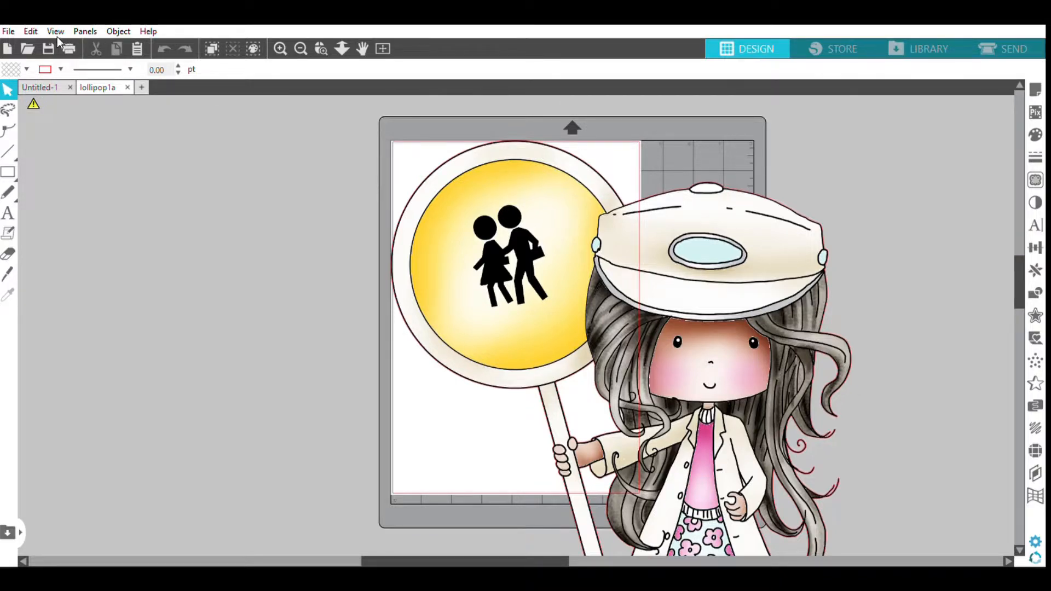
Step: Open the gpap-15 dotted paper, shrink it to about 8.33 × 11.78 in and place it over the page
{"action": "left_click", "coordinate": [28, 48]}
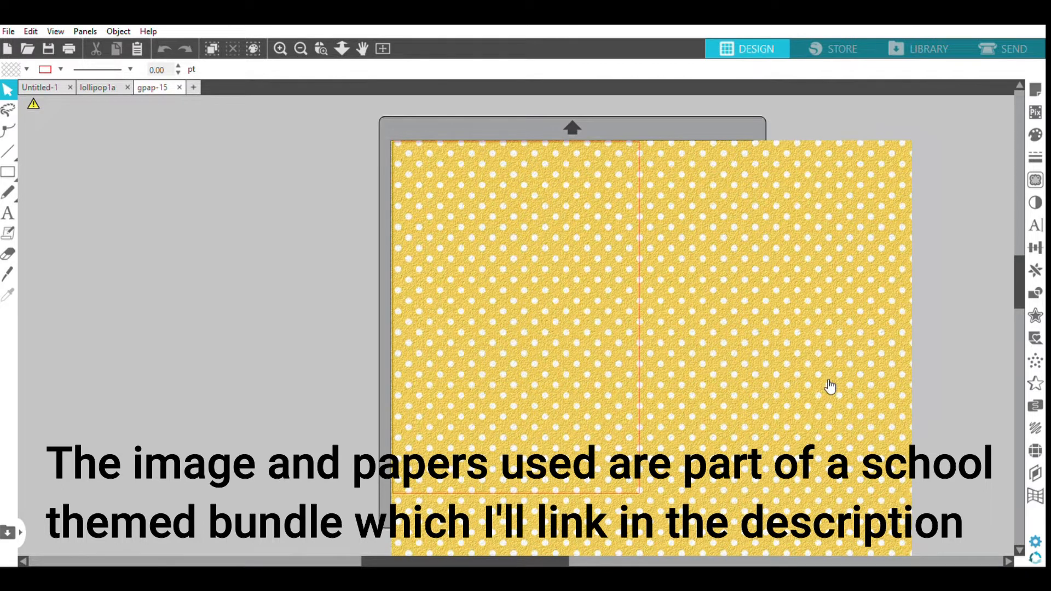
{"action": "left_click", "coordinate": [868, 300]}
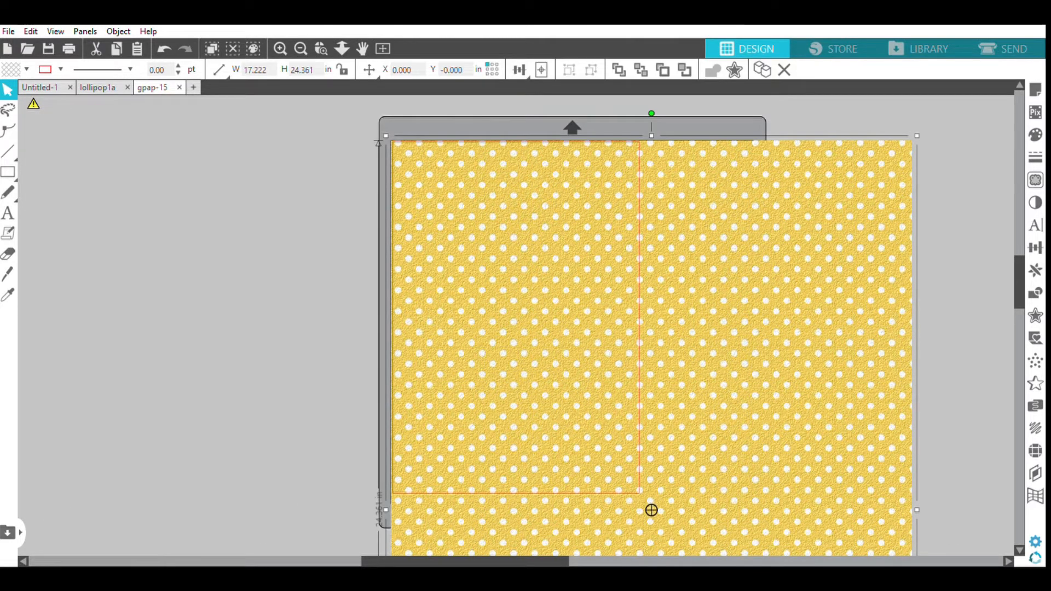
{"action": "left_click_drag", "start_coordinate": [916, 135], "coordinate": [589, 471]}
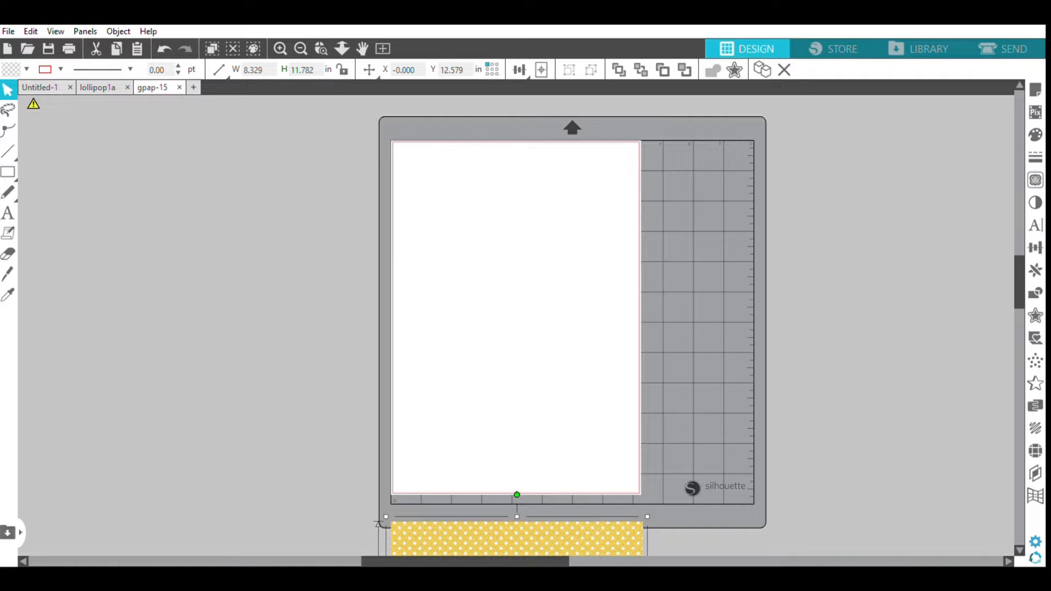
{"action": "left_click_drag", "start_coordinate": [637, 547], "coordinate": [632, 175]}
{"action": "left_click_drag", "start_coordinate": [602, 267], "coordinate": [710, 399]}
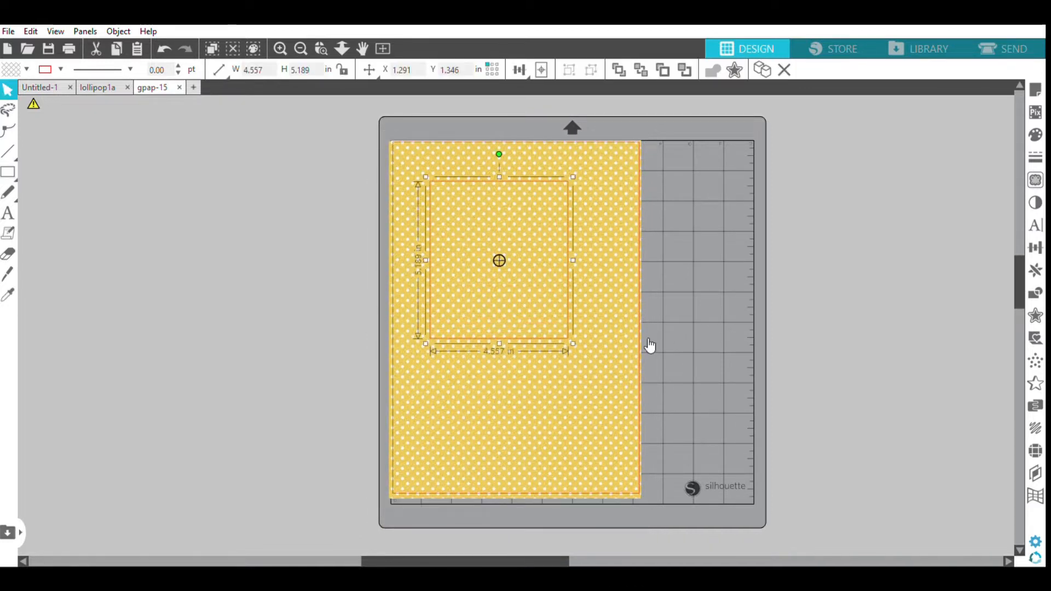
{"action": "left_click", "coordinate": [247, 69]}
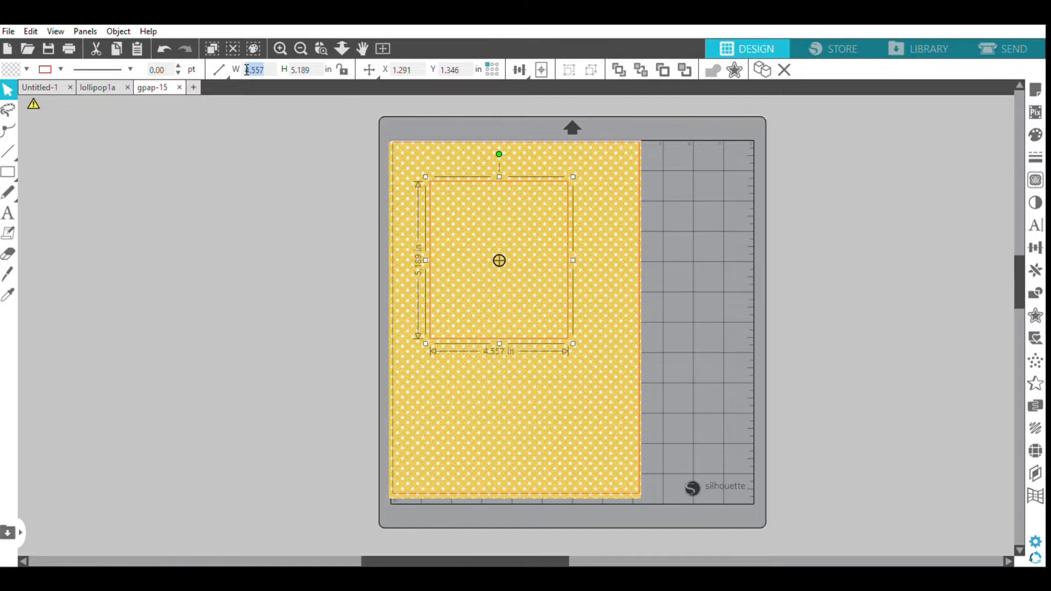
{"action": "type", "text": "5"}
{"action": "key", "text": "Tab"}
{"action": "type", "text": "5"}
{"action": "key", "text": "Return"}
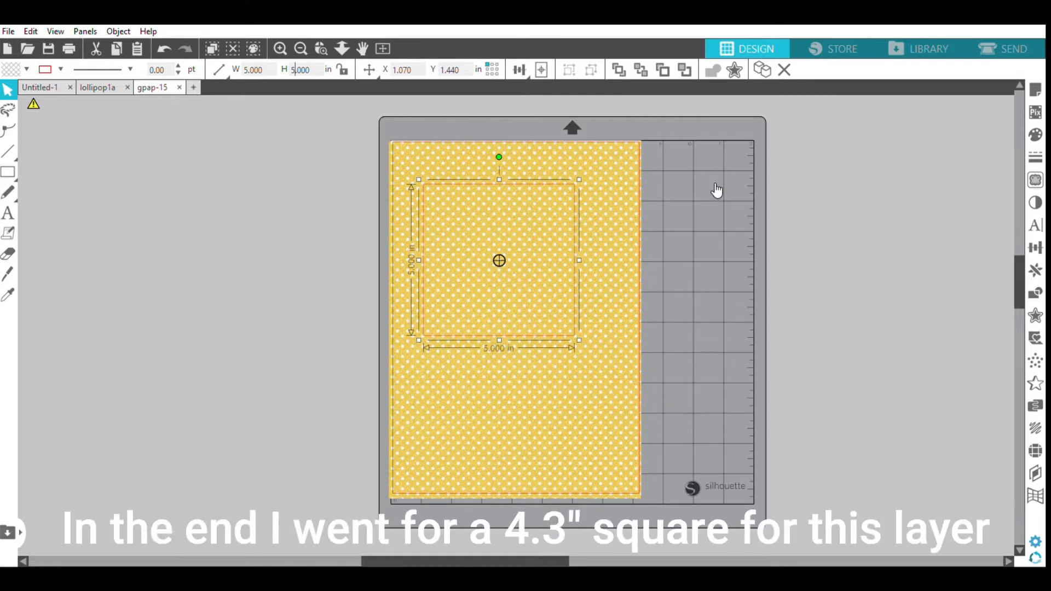
{"action": "key", "text": "ctrl+z"}
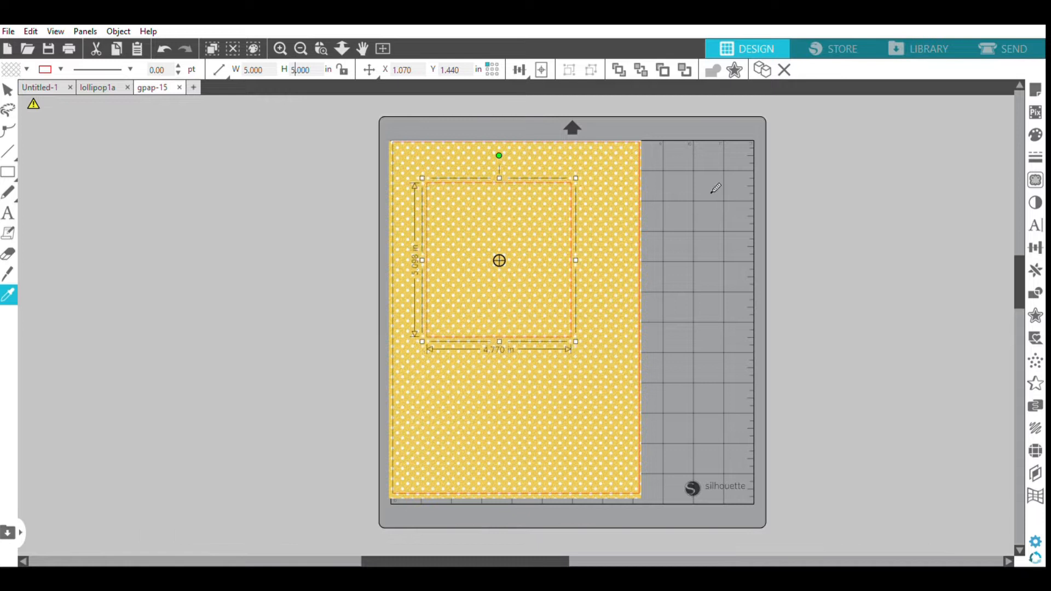
{"action": "key", "text": "ctrl+z"}
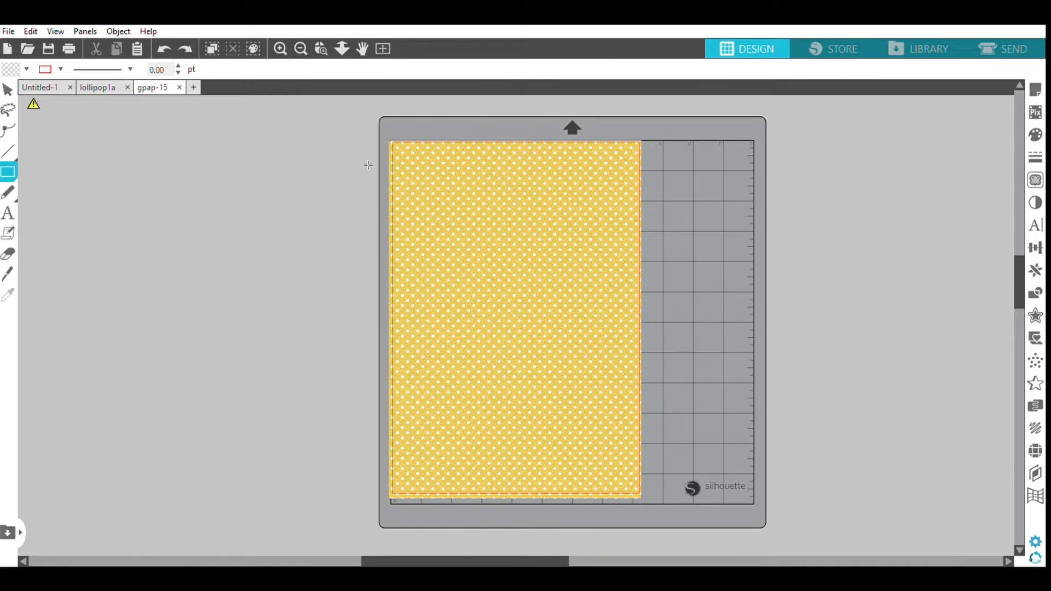
Step: Draw a rectangle over the dotted paper, set it to 4.3 × 4.3 in and crop the paper to that square
{"action": "left_click_drag", "start_coordinate": [437, 219], "coordinate": [595, 379]}
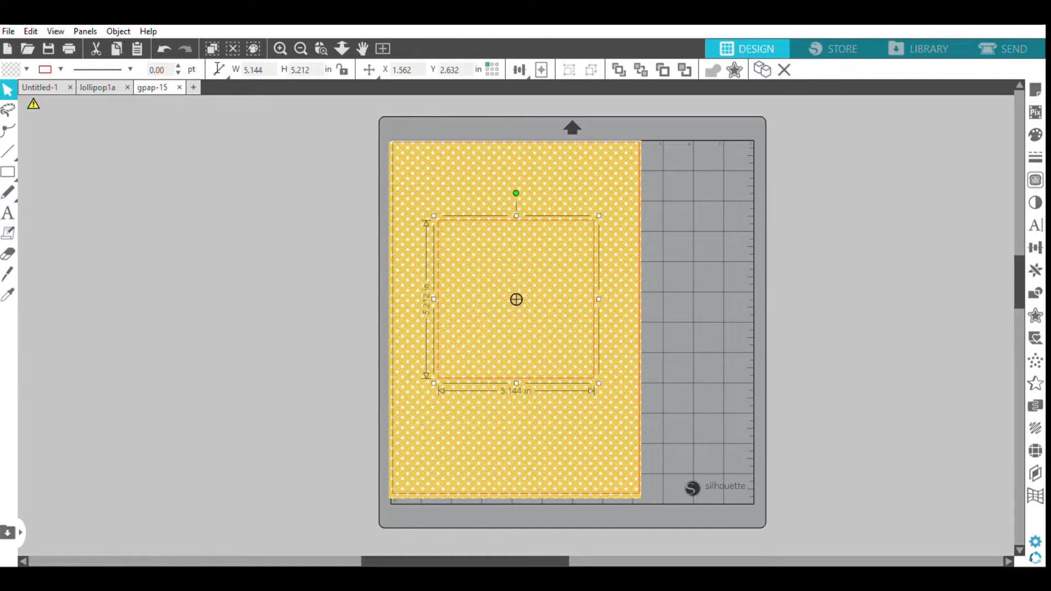
{"action": "left_click", "coordinate": [253, 70]}
{"action": "type", "text": "4.25"}
{"action": "key", "text": "Tab"}
{"action": "type", "text": "4"}
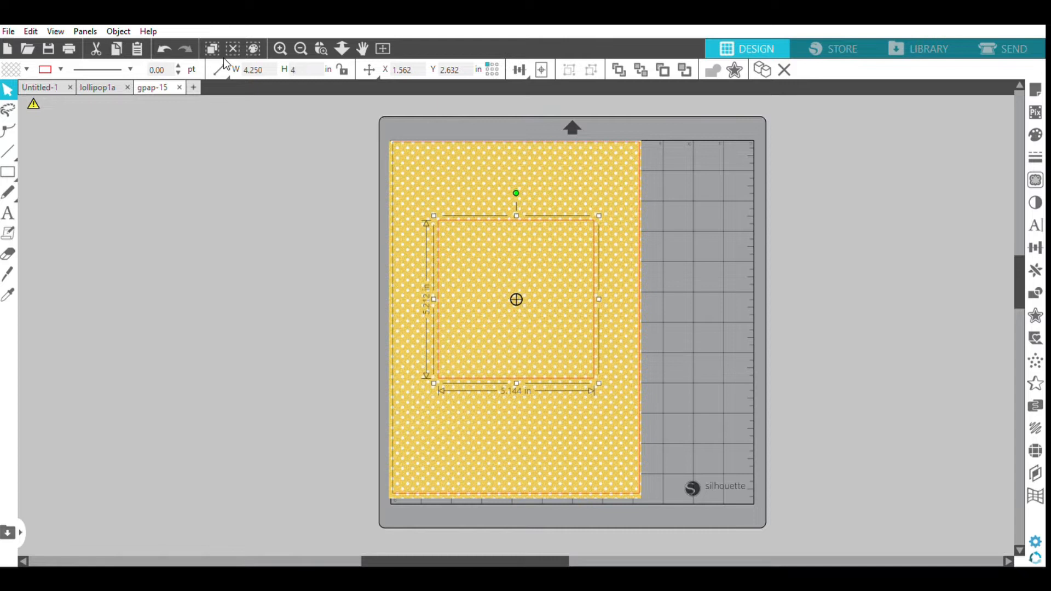
{"action": "type", "text": ".2"}
{"action": "key", "text": "BackSpace"}
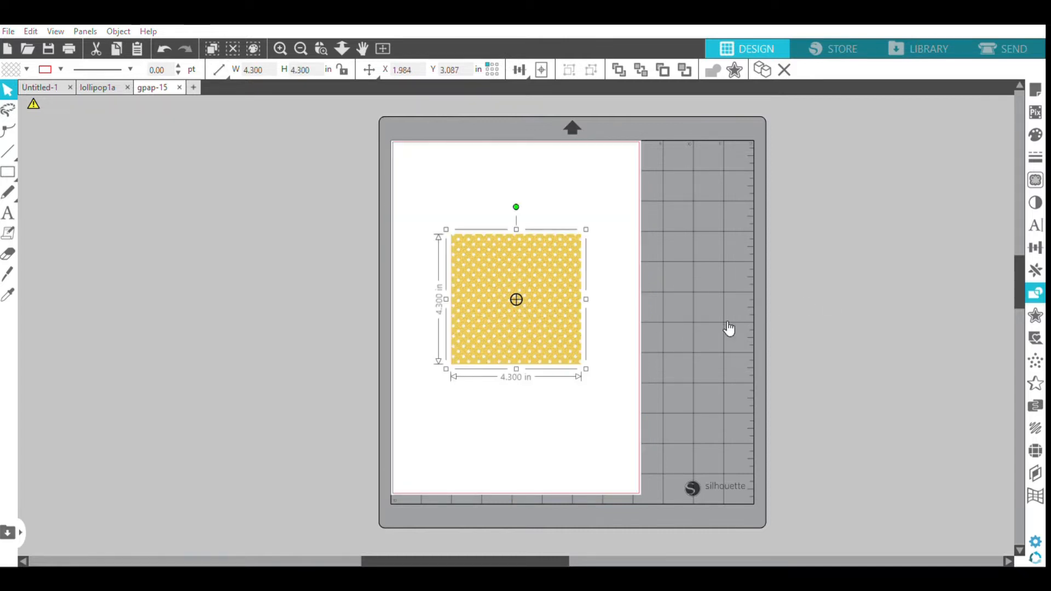
Step: Draw a rectangle around the dotted square for the card blank and set its size to 5 × 5 in
{"action": "left_click", "coordinate": [8, 172]}
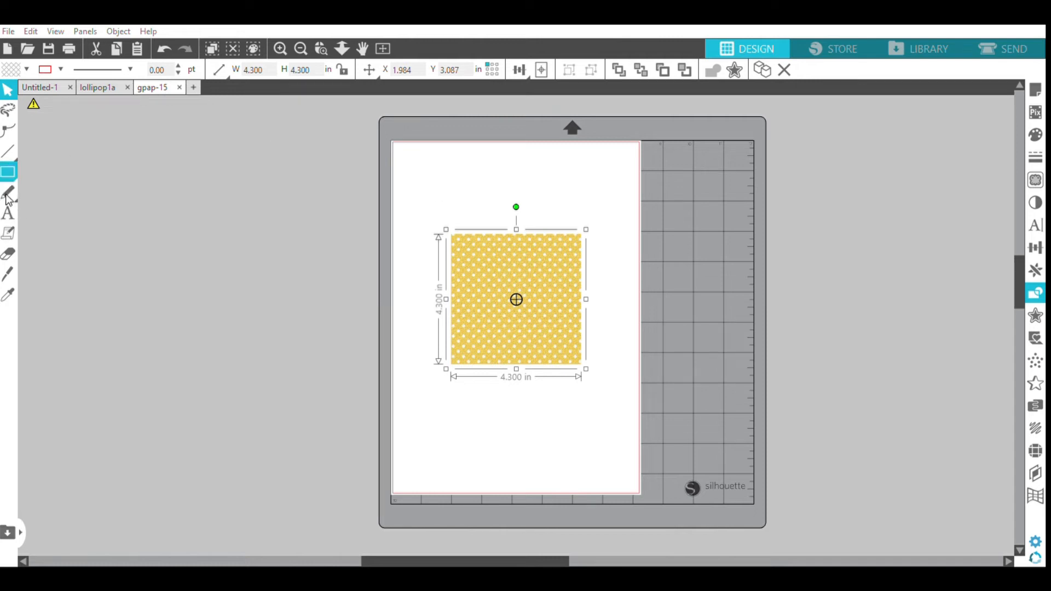
{"action": "left_click_drag", "start_coordinate": [414, 195], "coordinate": [640, 421]}
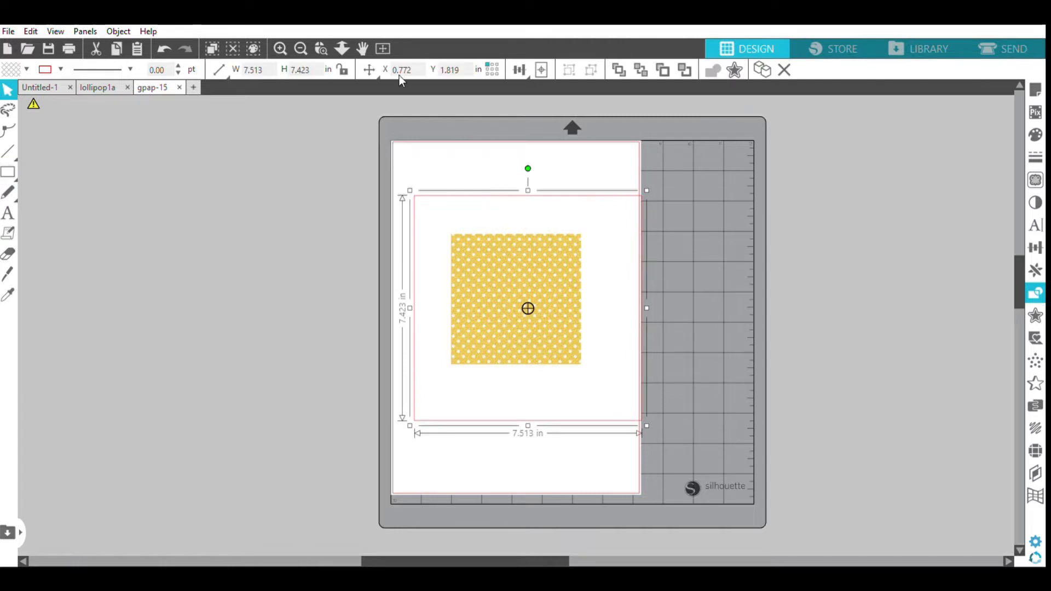
{"action": "left_click", "coordinate": [251, 69]}
{"action": "type", "text": "5"}
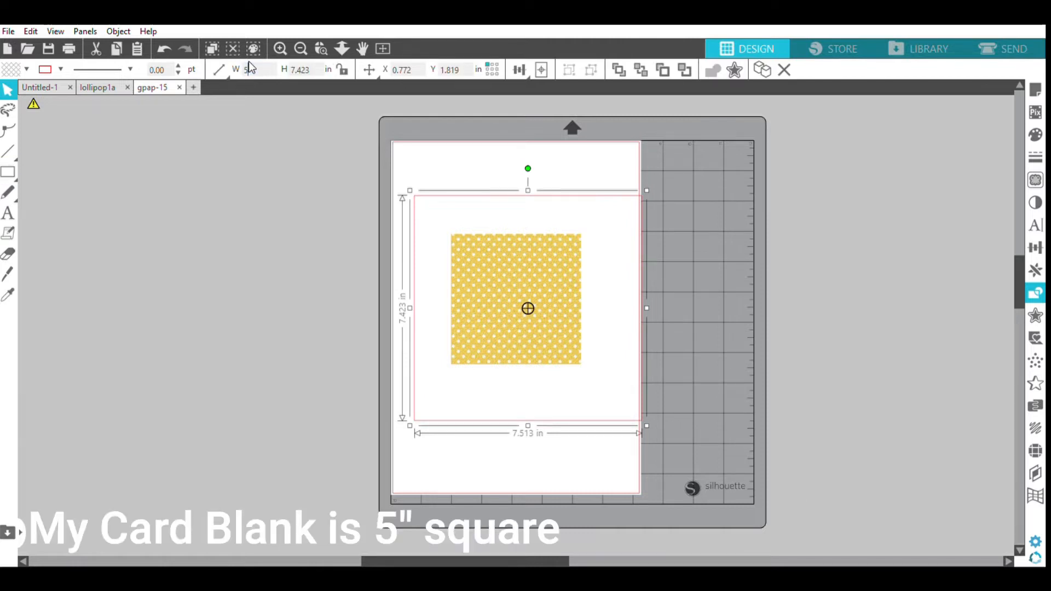
{"action": "left_click", "coordinate": [303, 70]}
{"action": "type", "text": "5"}
{"action": "key", "text": "Return"}
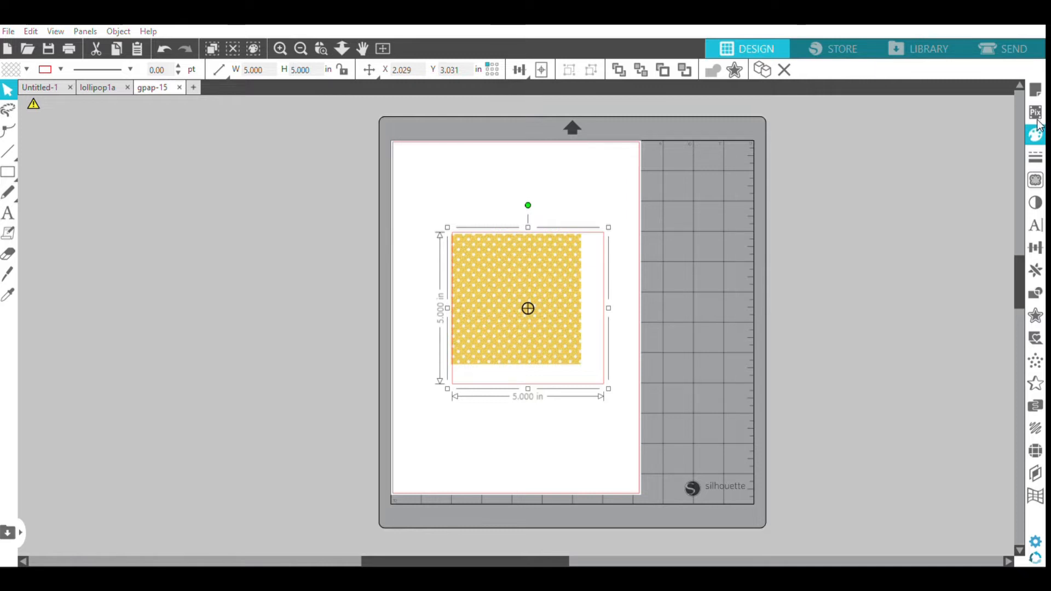
Step: Draw another rectangle for the mat layer, set it to 4.5 × 4.5 in and fill it with black
{"action": "key", "text": "r"}
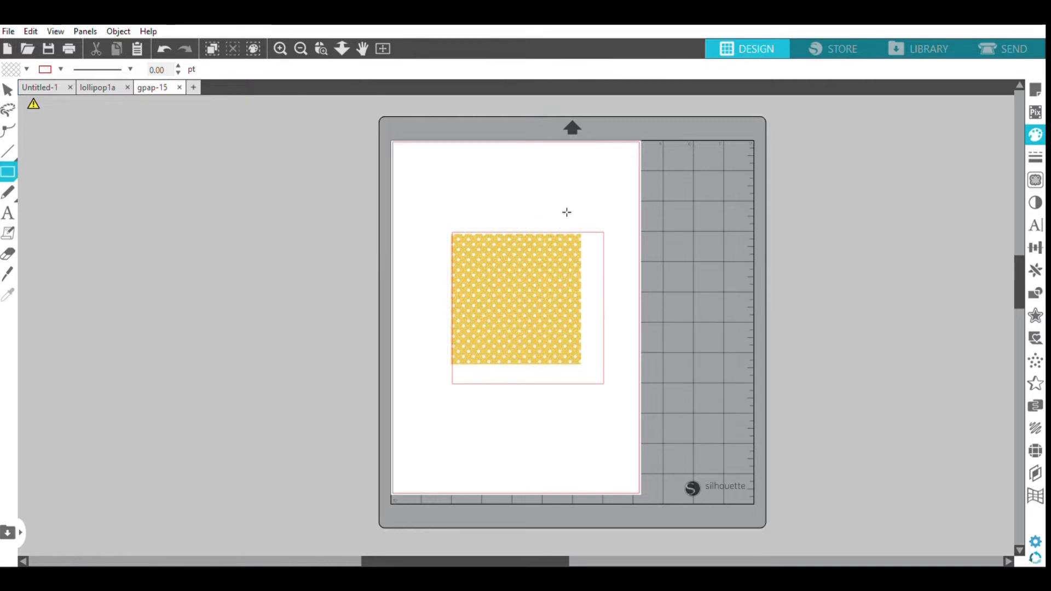
{"action": "left_click_drag", "start_coordinate": [449, 185], "coordinate": [618, 282]}
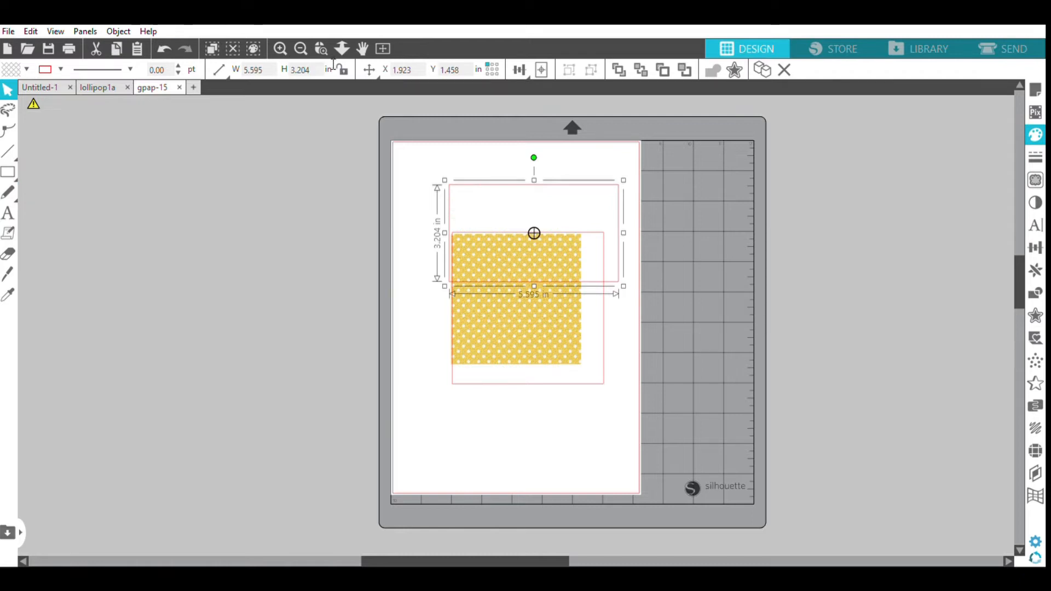
{"action": "left_click", "coordinate": [253, 61]}
{"action": "type", "text": "4.5"}
{"action": "key", "text": "Tab"}
{"action": "type", "text": "4.5"}
{"action": "key", "text": "Return"}
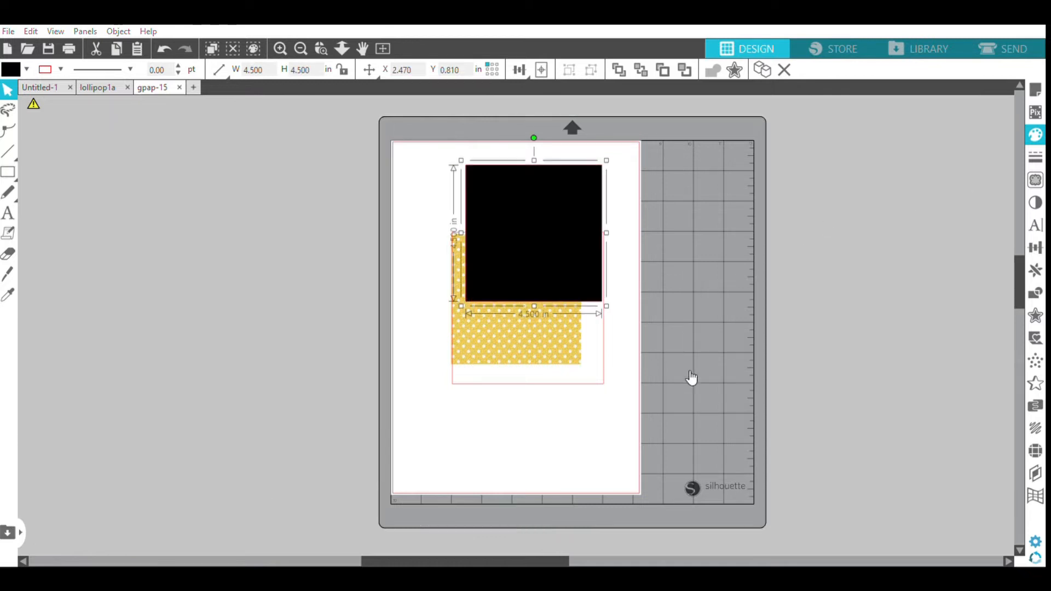
Step: Bring the dotted square to the front and centre all three squares on each other
{"action": "left_click", "coordinate": [516, 333]}
{"action": "left_click", "coordinate": [619, 70]}
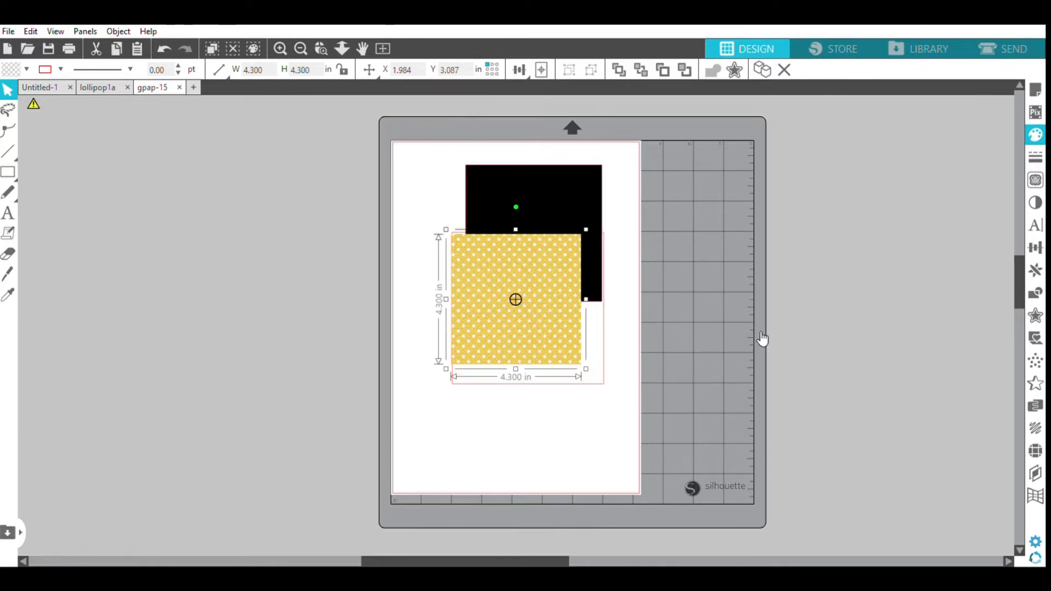
{"action": "key", "text": "ctrl+a"}
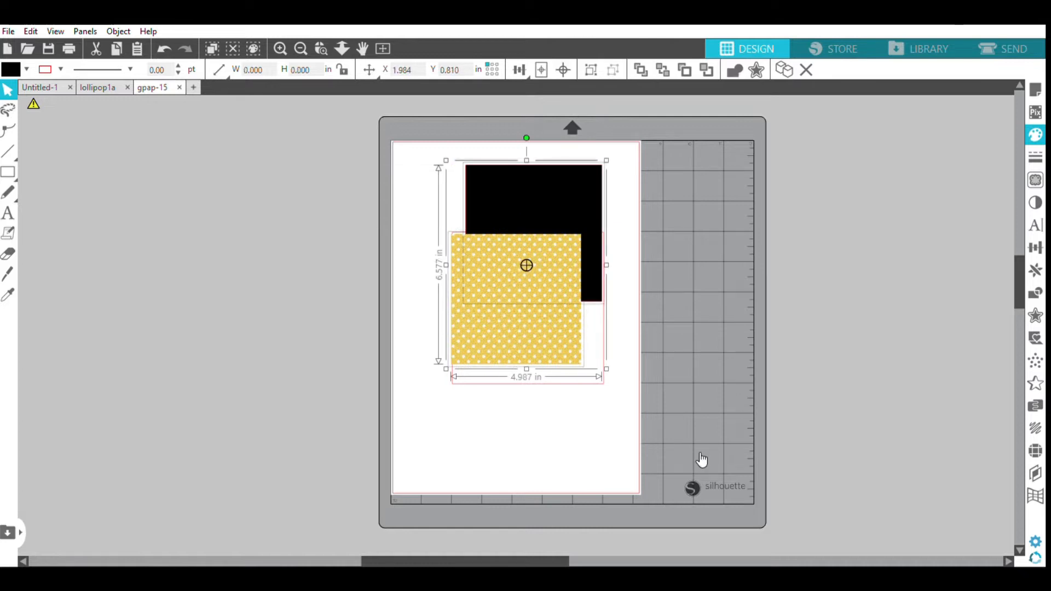
{"action": "key", "text": "ctrl+a"}
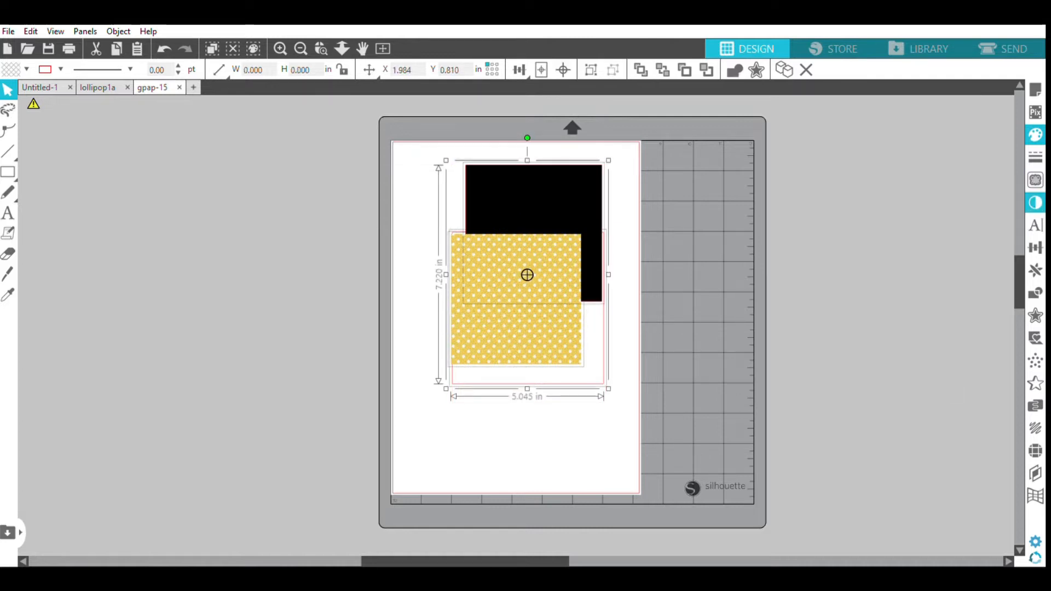
{"action": "left_click", "coordinate": [1035, 247]}
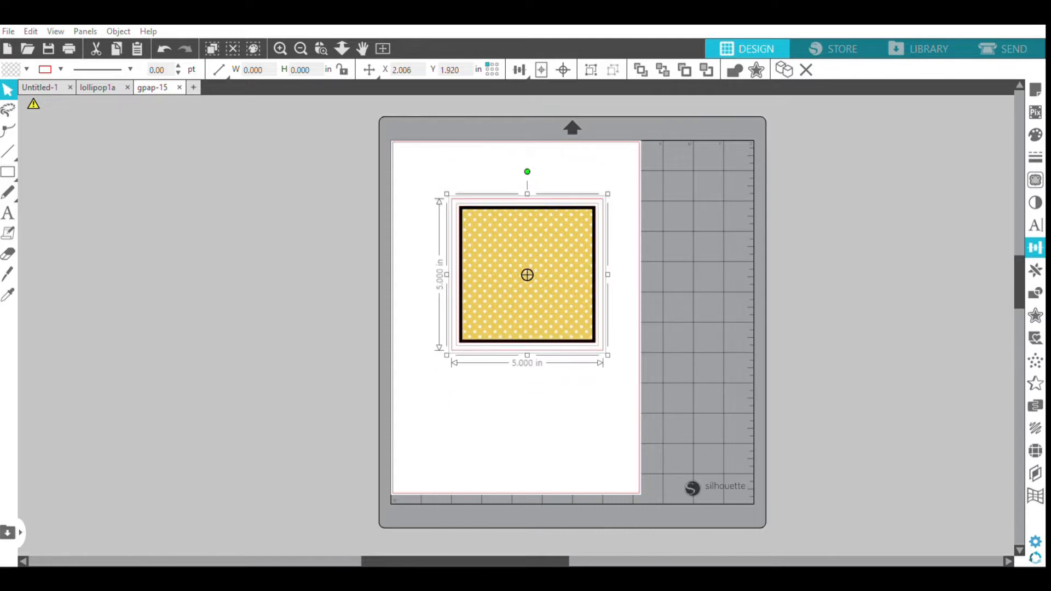
{"action": "left_click", "coordinate": [908, 197]}
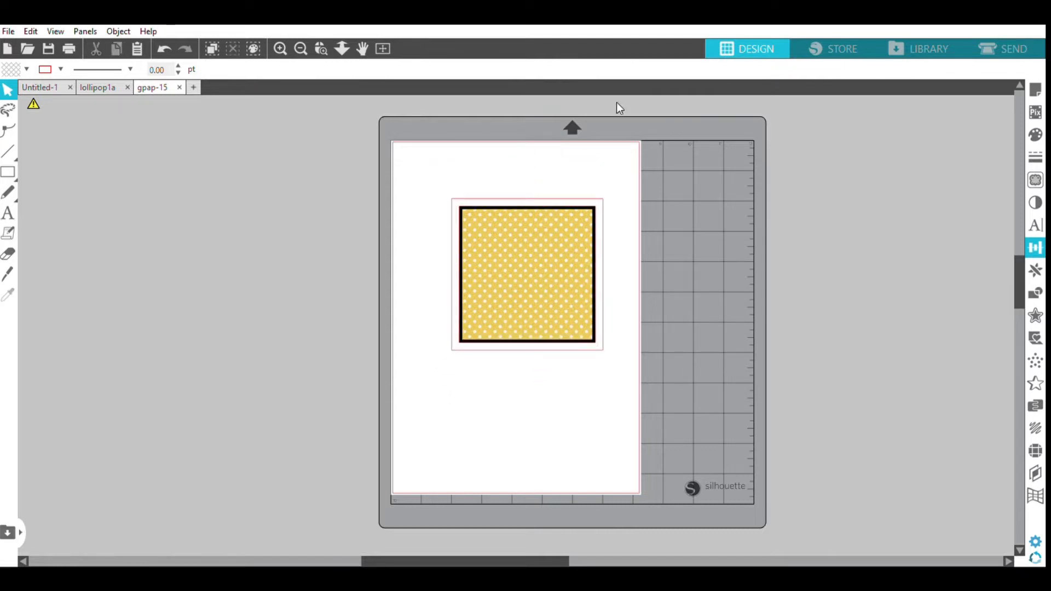
Step: Transfer the girl with the crossing sign from the lollipop1a document into the gpap-15 document
{"action": "left_click", "coordinate": [131, 90]}
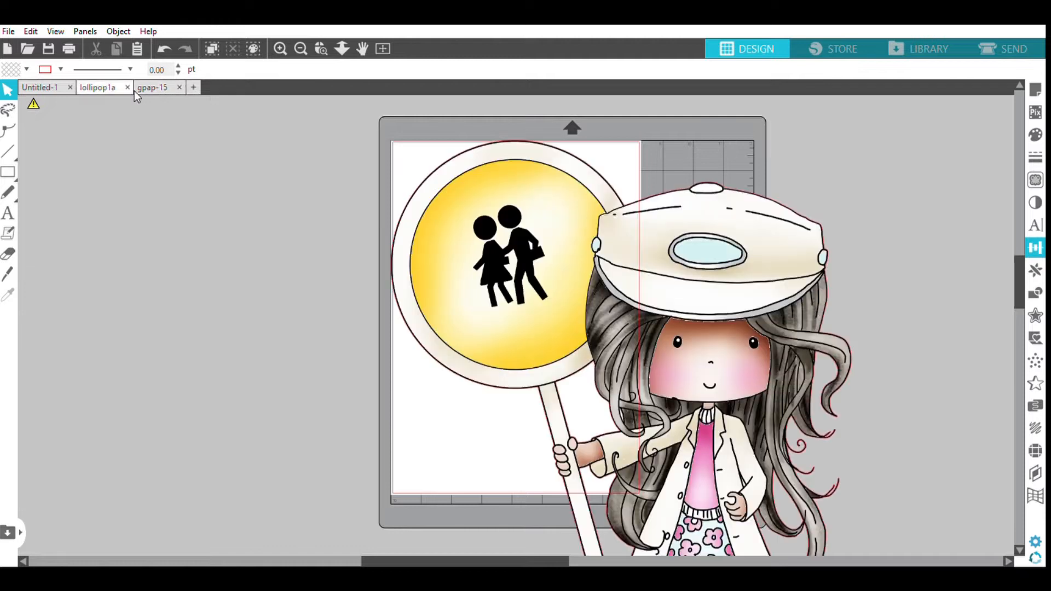
{"action": "key", "text": "ctrl+a"}
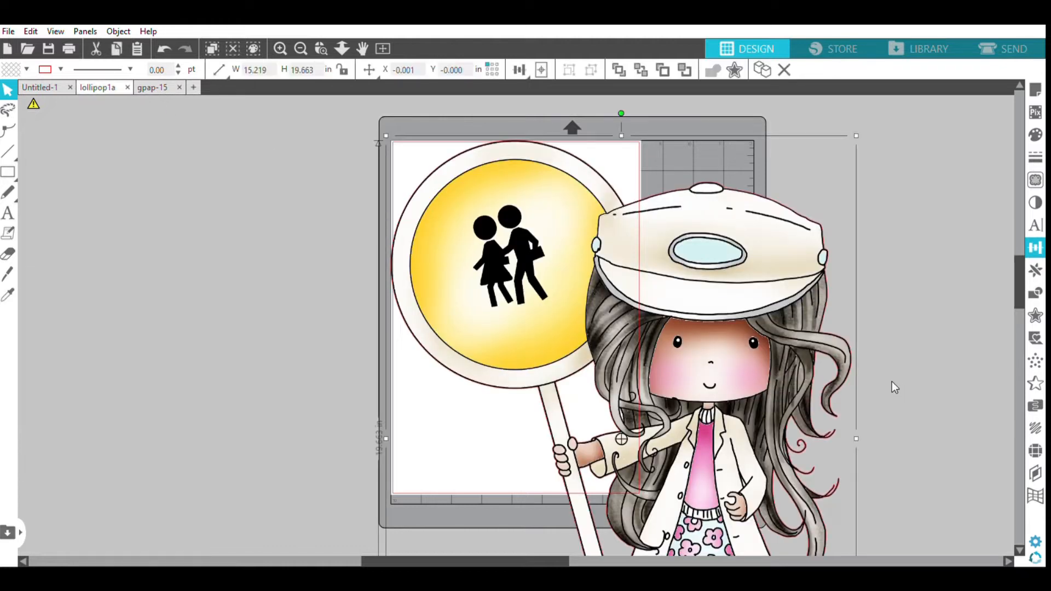
{"action": "key", "text": "ctrl+x"}
{"action": "left_click", "coordinate": [156, 88]}
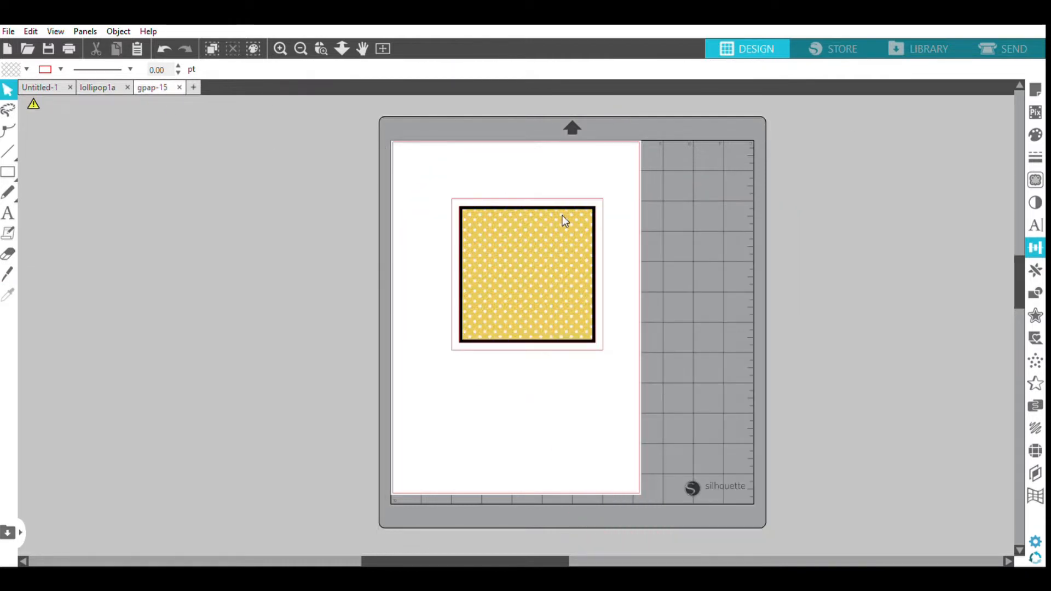
{"action": "key", "text": "ctrl+v"}
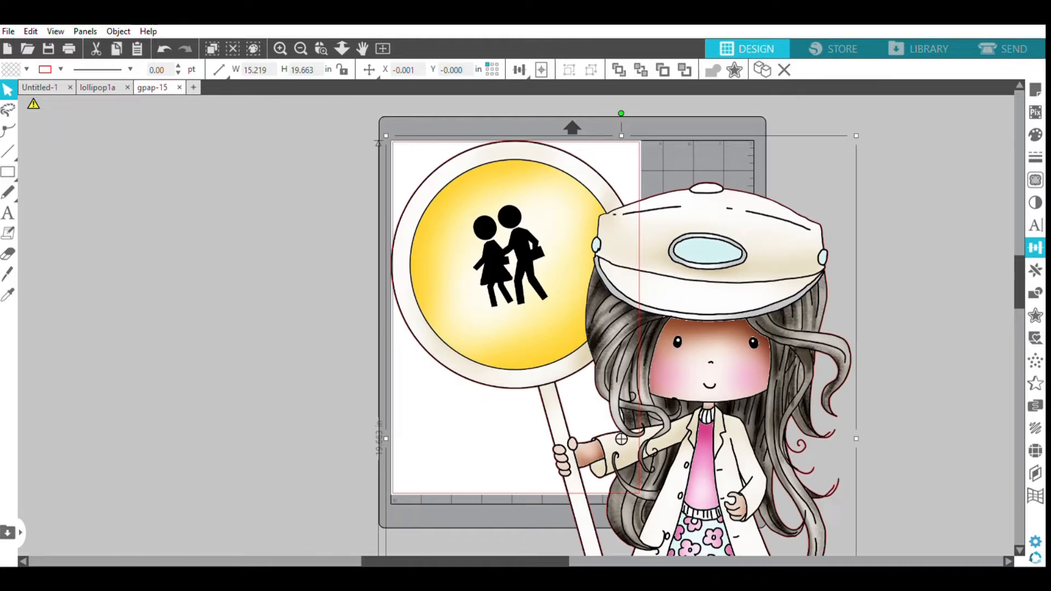
Step: Move the pasted girl image up beyond the page and shrink it to about 4.69 × 6.06 in
{"action": "left_click_drag", "start_coordinate": [746, 255], "coordinate": [442, 36]}
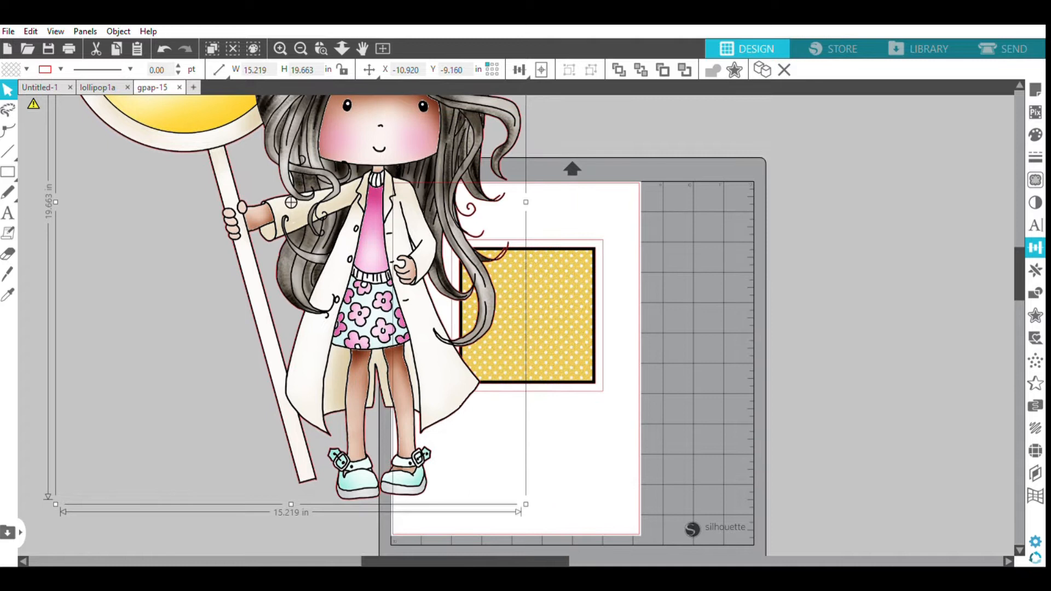
{"action": "left_click_drag", "start_coordinate": [525, 504], "coordinate": [187, 112]}
{"action": "left_click", "coordinate": [187, 112]}
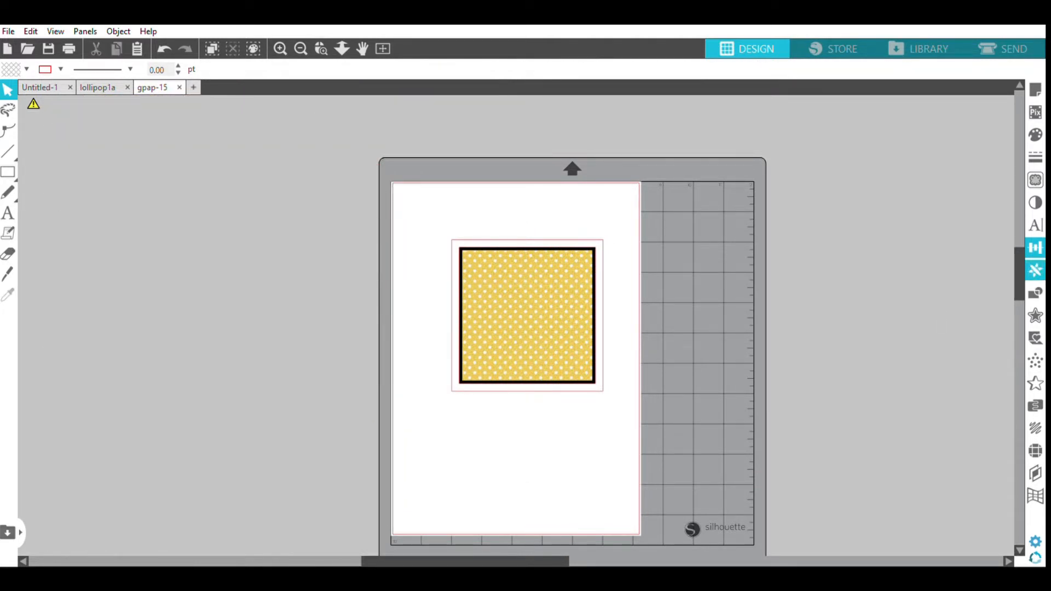
Step: Place the girl image on the dotted square and reduce it to about 3.13 × 4.05 in so it fits inside
{"action": "scroll", "coordinate": [302, 189], "scroll_direction": "up", "scroll_amount": 3}
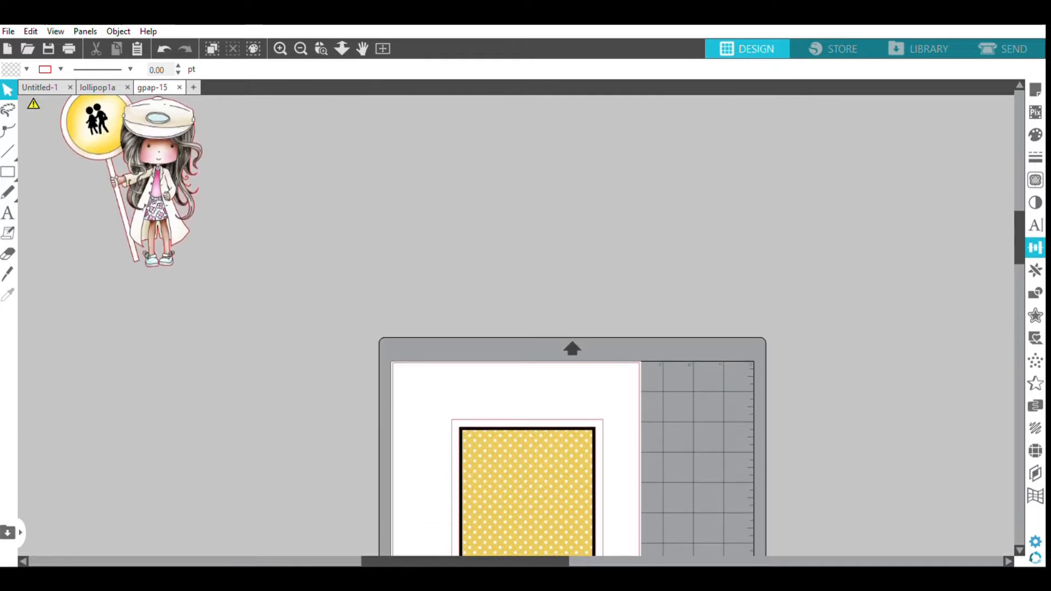
{"action": "left_click_drag", "start_coordinate": [207, 209], "coordinate": [581, 500]}
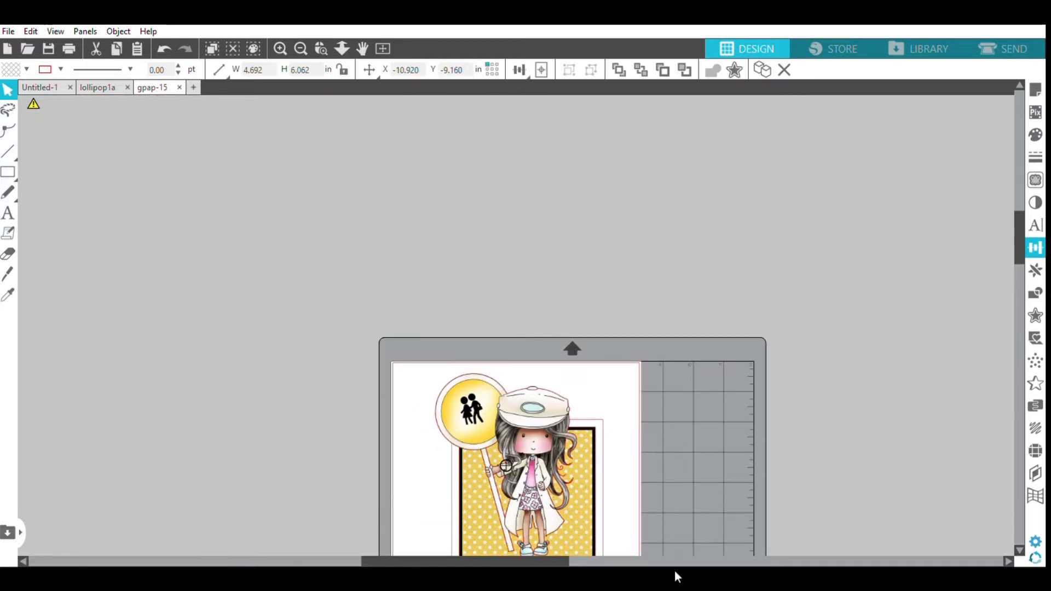
{"action": "scroll", "coordinate": [562, 193], "scroll_direction": "down", "scroll_amount": 4}
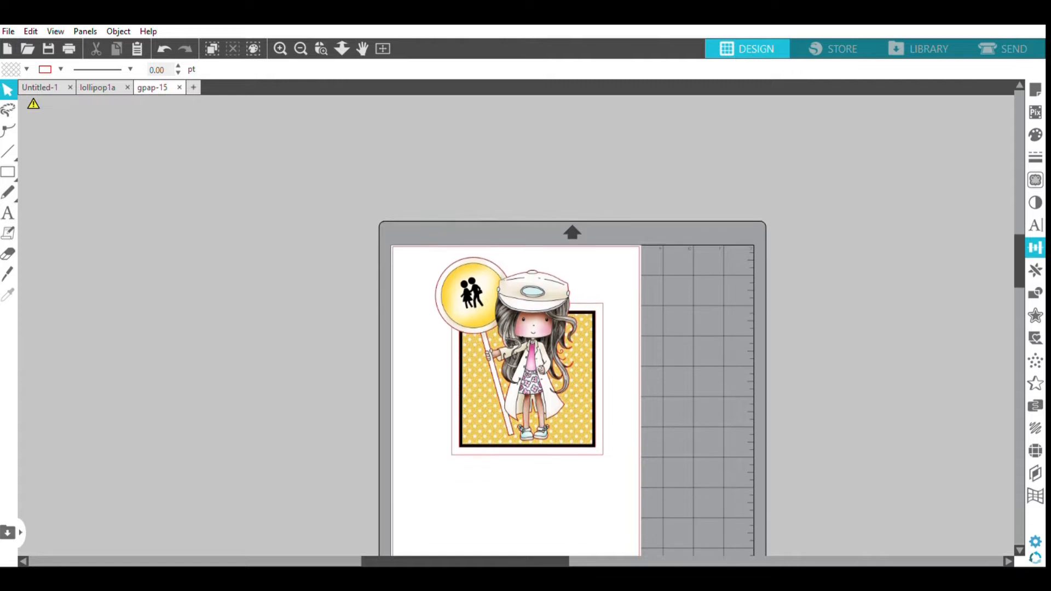
{"action": "left_click", "coordinate": [561, 192]}
{"action": "left_click_drag", "start_coordinate": [561, 191], "coordinate": [592, 248]}
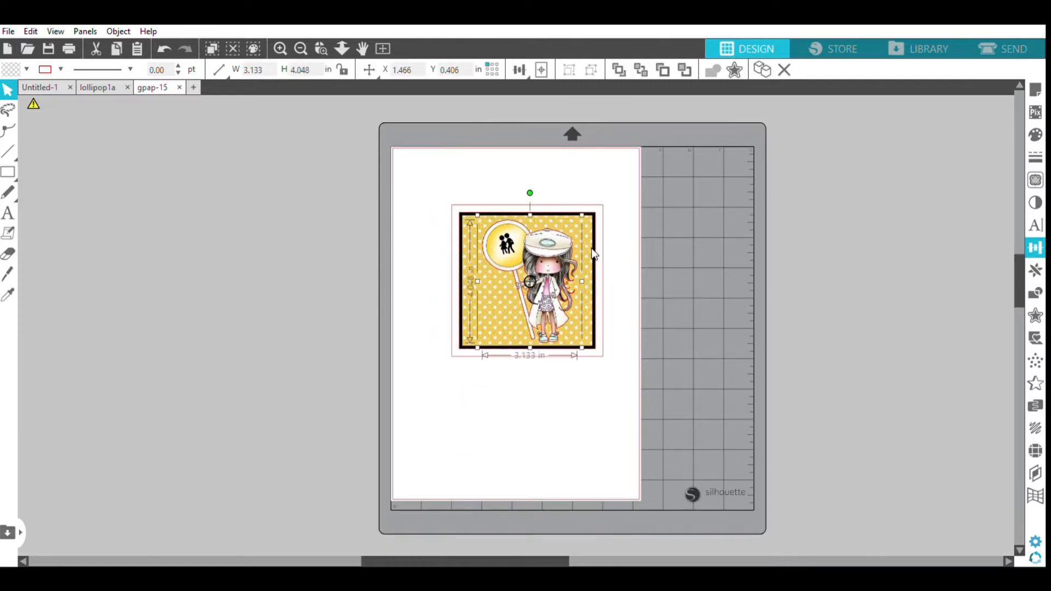
Step: Add the greeting "Enjoy your first day of school!" in EasyBubbleFont at 72 pt below the card and fill it with black
{"action": "key", "text": "t"}
{"action": "left_click", "coordinate": [434, 394]}
{"action": "type", "text": "Enjoy y"}
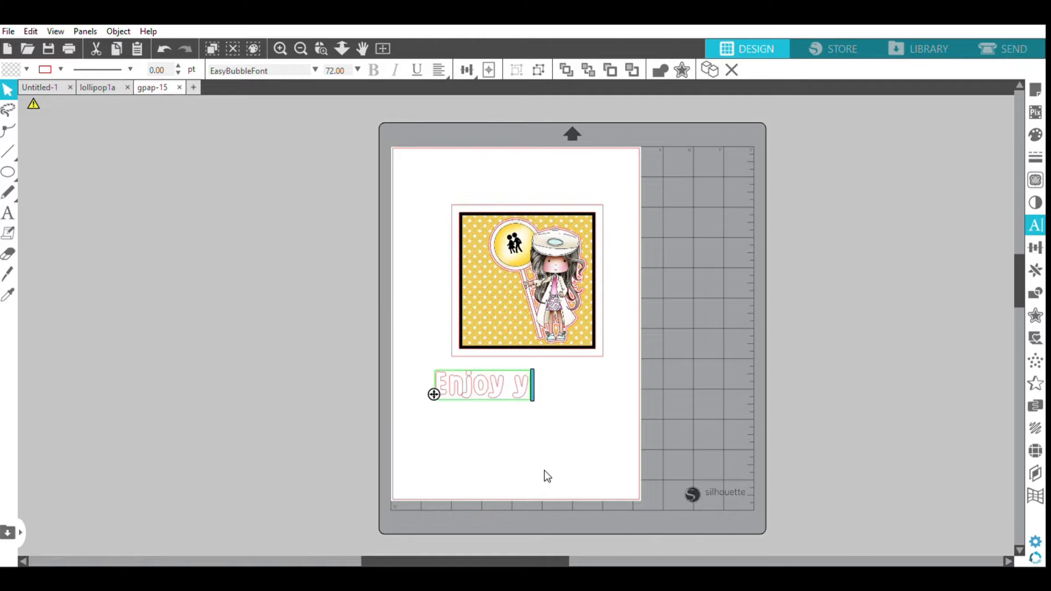
{"action": "type", "text": "our firs"}
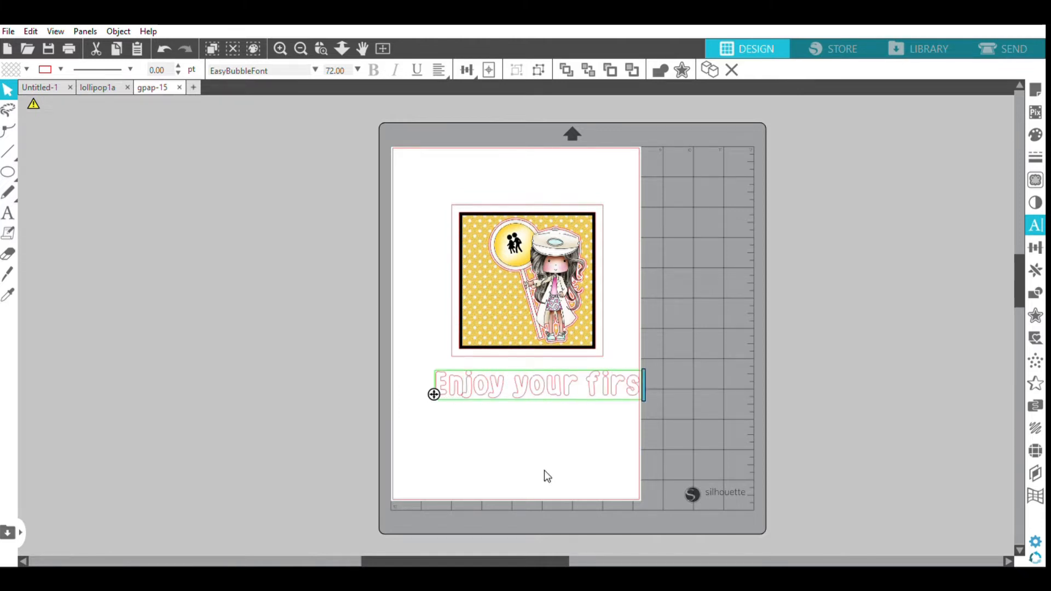
{"action": "type", "text": "t day of"}
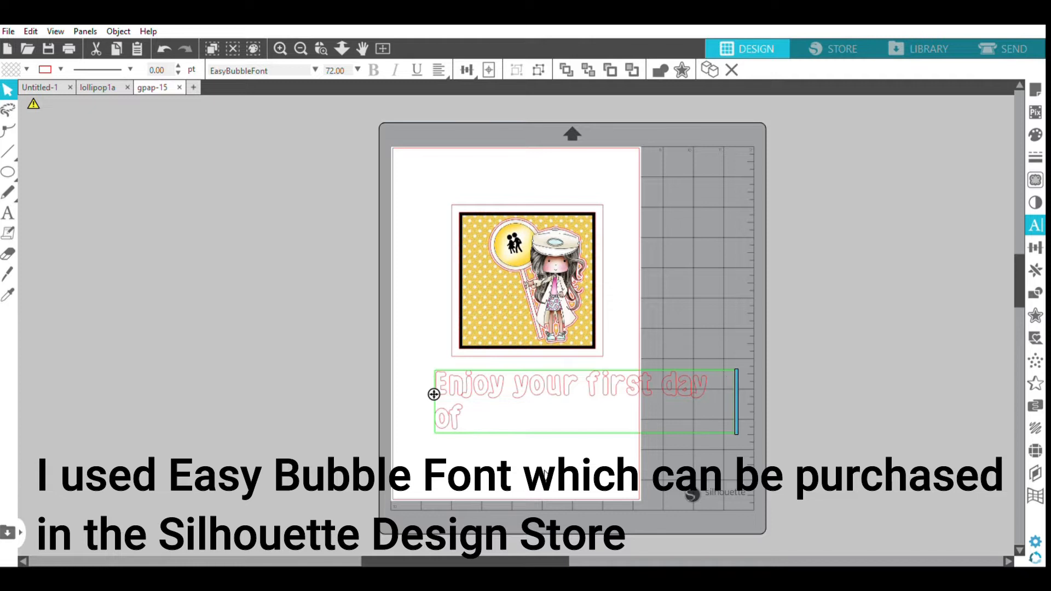
{"action": "type", "text": " schol"}
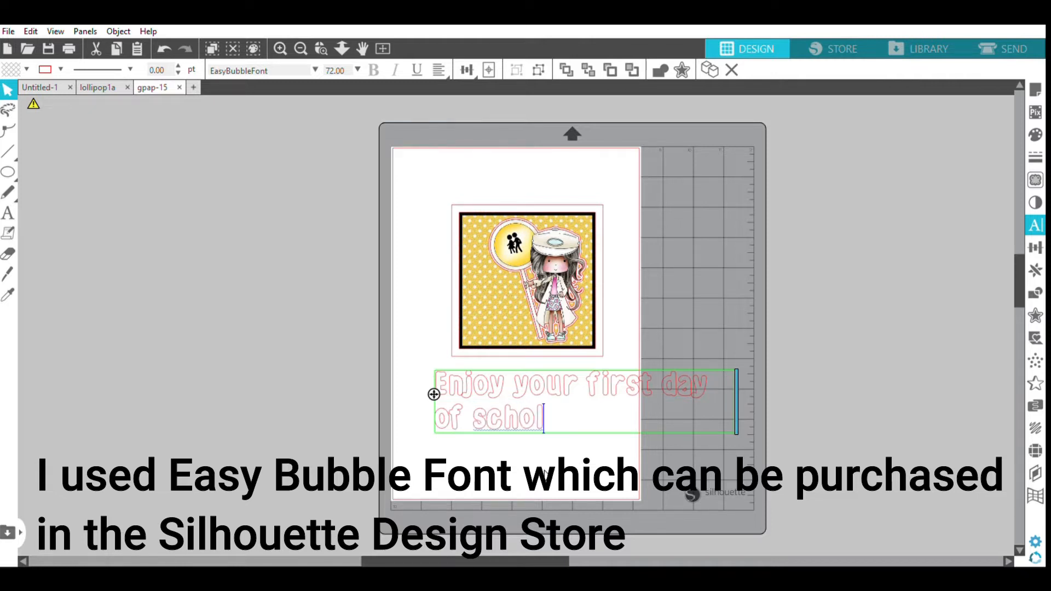
{"action": "key", "text": "BackSpace"}
{"action": "type", "text": "ol!"}
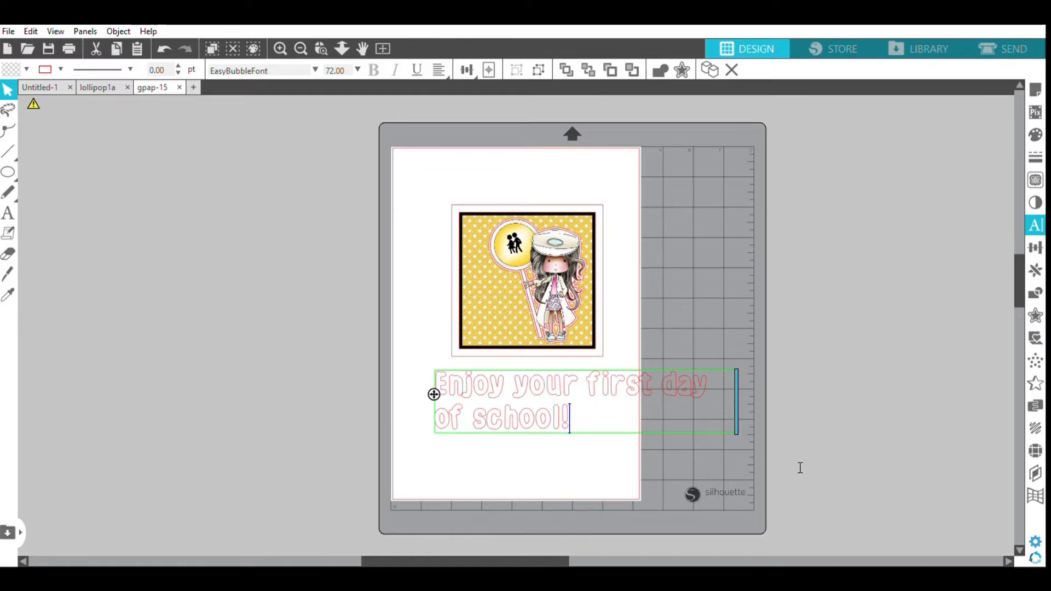
{"action": "left_click", "coordinate": [1034, 134]}
{"action": "left_click", "coordinate": [926, 340]}
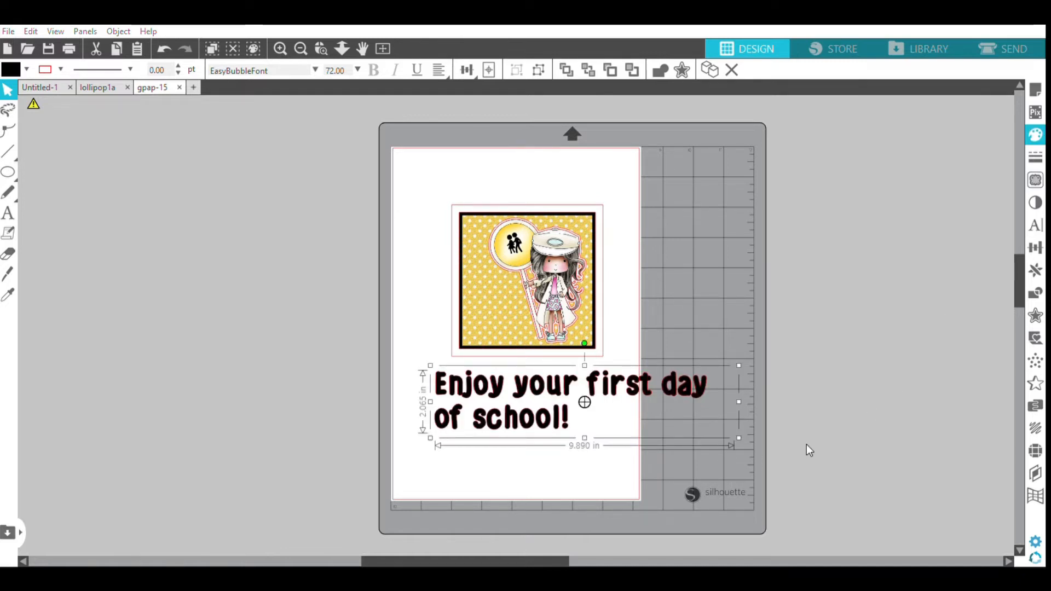
Step: Scale the greeting down proportionally to about 31.88 pt and place it over the lower part of the dotted square
{"action": "left_click_drag", "start_coordinate": [738, 402], "coordinate": [692, 401]}
{"action": "key", "text": "ctrl+z"}
{"action": "left_click_drag", "start_coordinate": [738, 438], "coordinate": [574, 403]}
{"action": "left_click_drag", "start_coordinate": [499, 382], "coordinate": [513, 338]}
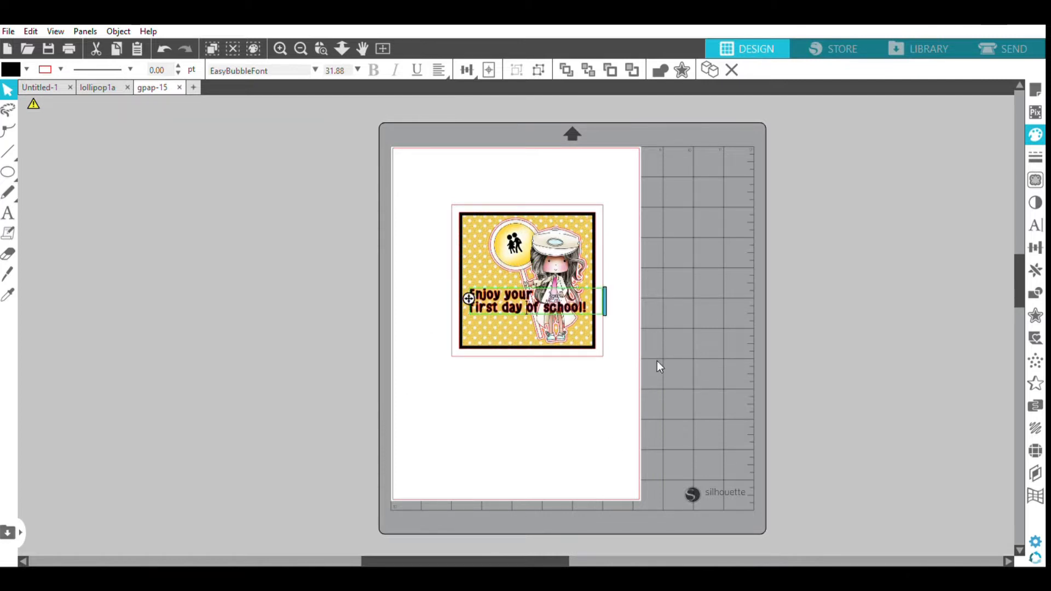
Step: Break the greeting into the three lines "Enjoy your", "first day" and "of school!" beside the girl, in the dotted square's lower left corner
{"action": "key", "text": "Return"}
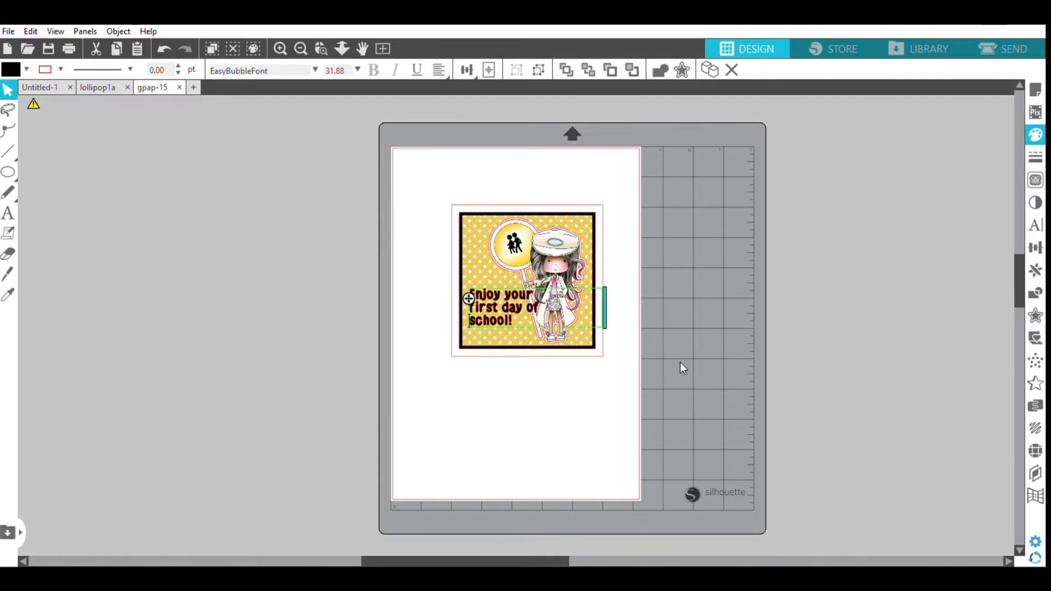
{"action": "key", "text": "Return"}
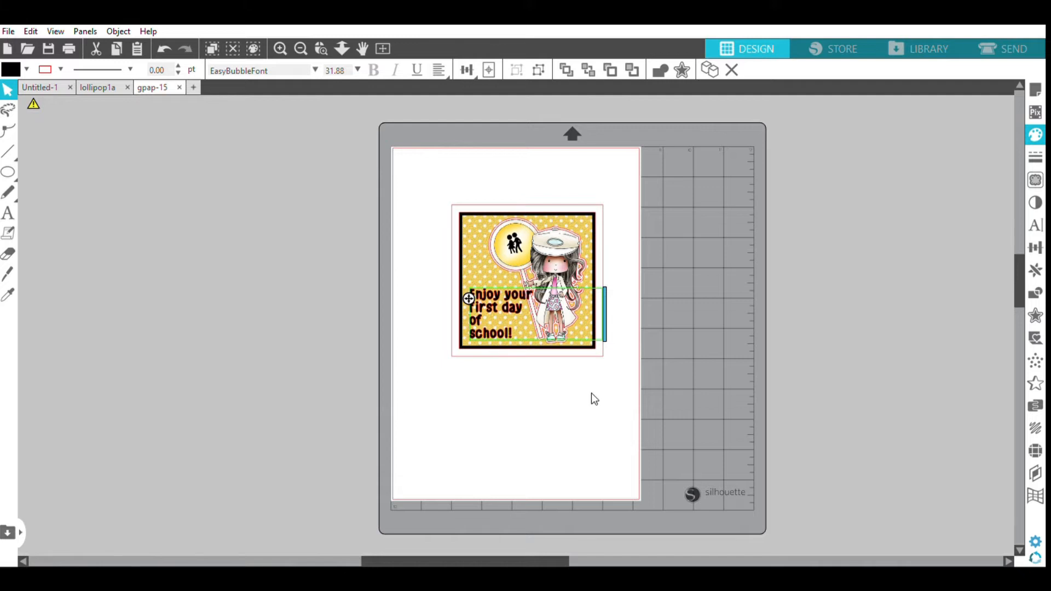
{"action": "key", "text": "Up"}
{"action": "key", "text": "Down"}
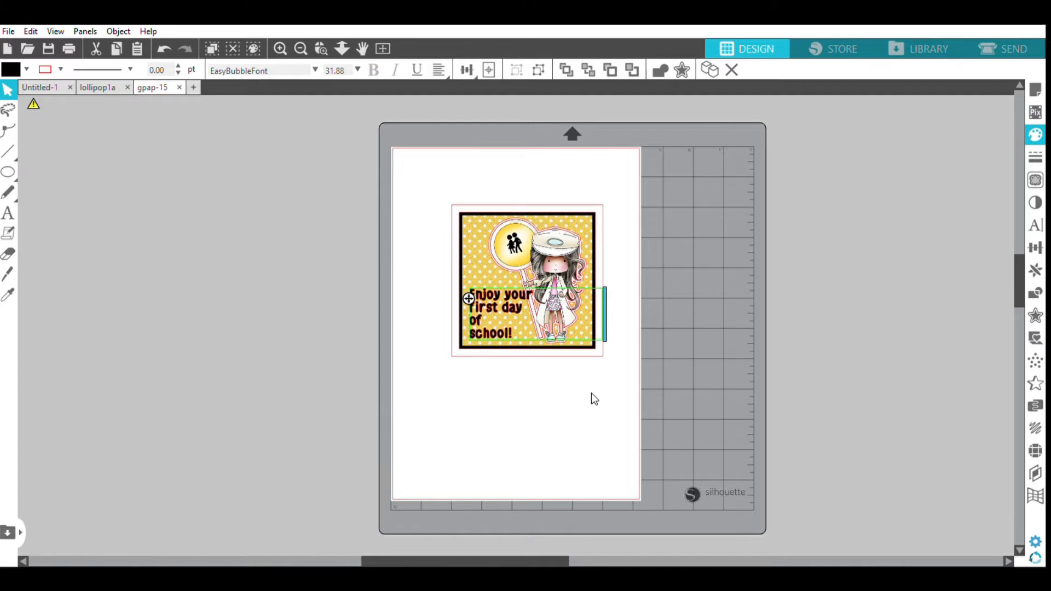
{"action": "key", "text": "BackSpace"}
{"action": "left_click", "coordinate": [820, 371]}
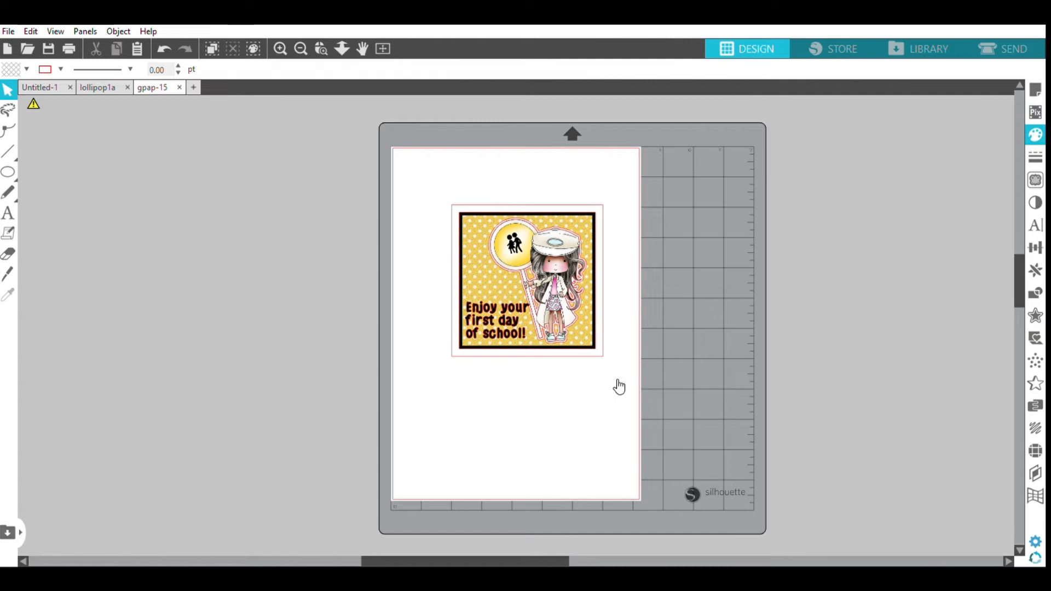
Step: Copy the complete card design into a new document with registration marks
{"action": "key", "text": "ctrl+n"}
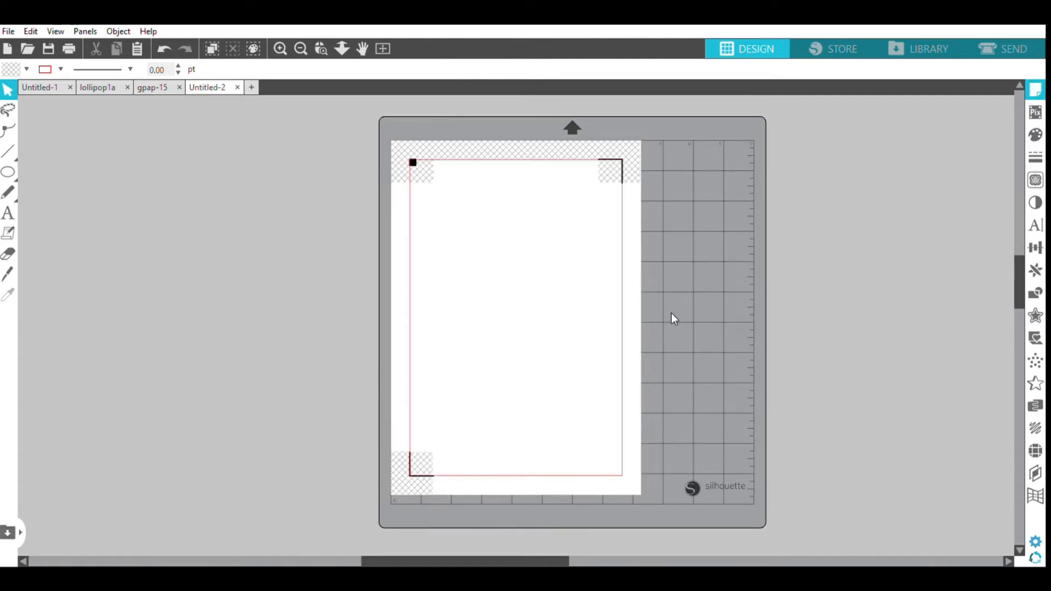
{"action": "key", "text": "ctrl+v"}
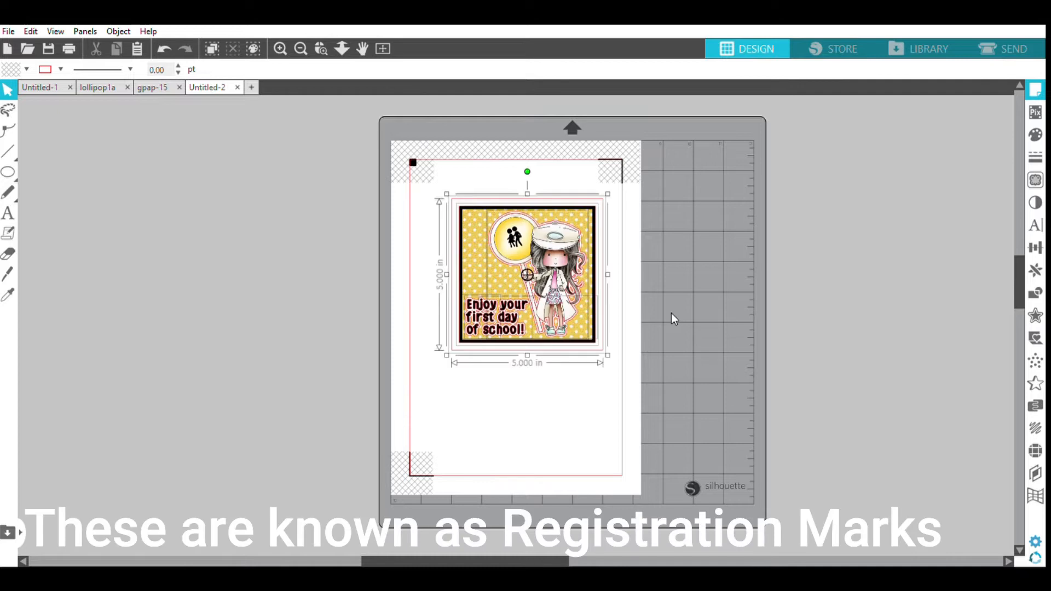
{"action": "left_click", "coordinate": [854, 314]}
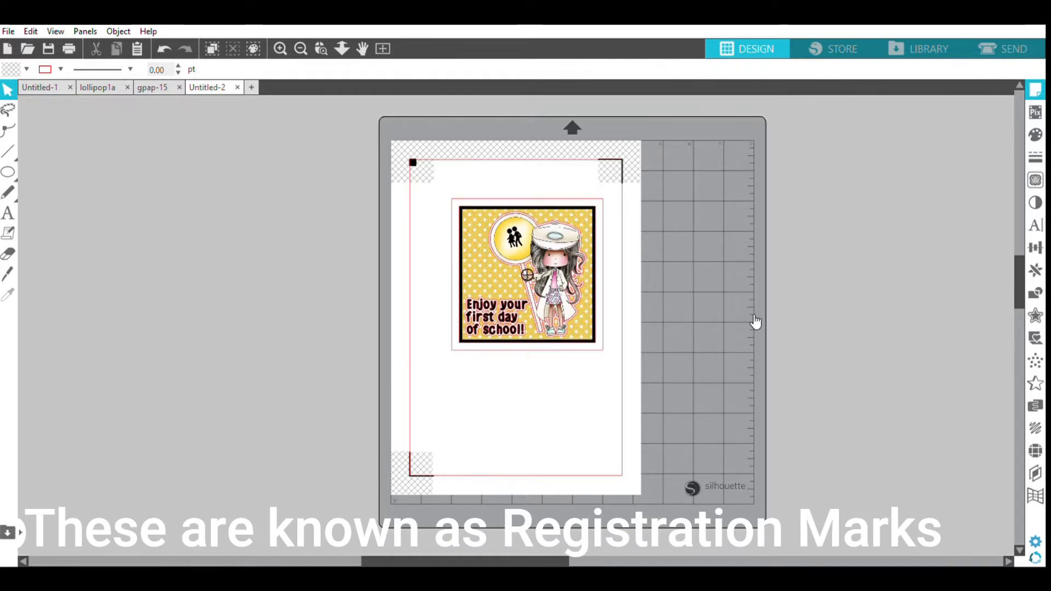
Step: Delete the outer 5-inch square and the black mat, and move the dotted square to the top of the cut area
{"action": "key", "text": "Tab"}
{"action": "key", "text": "Delete"}
{"action": "key", "text": "Tab"}
{"action": "key", "text": "Delete"}
{"action": "left_click_drag", "start_coordinate": [728, 305], "coordinate": [702, 262]}
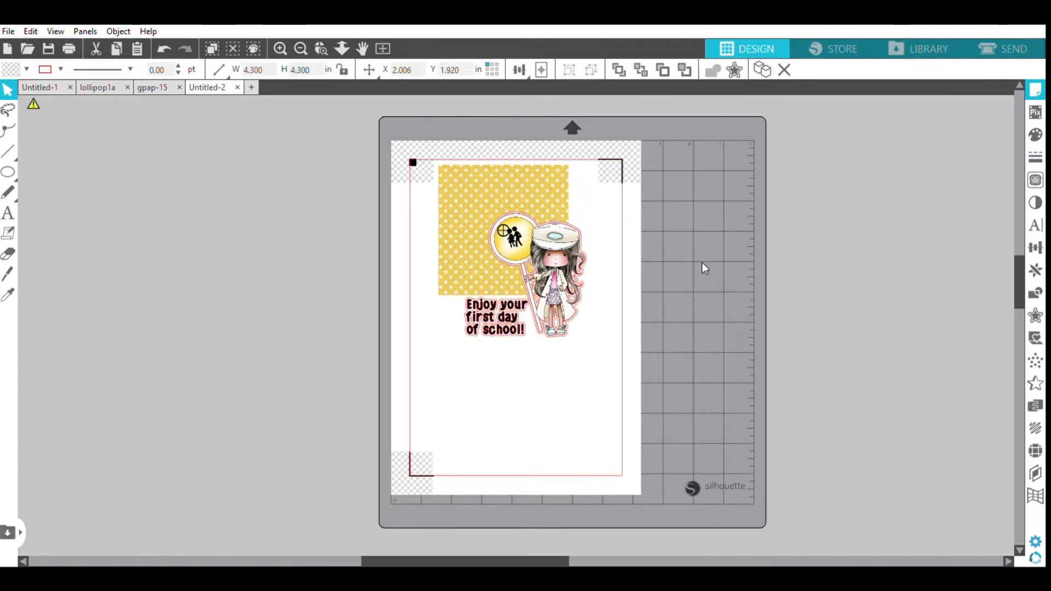
{"action": "left_click", "coordinate": [707, 271]}
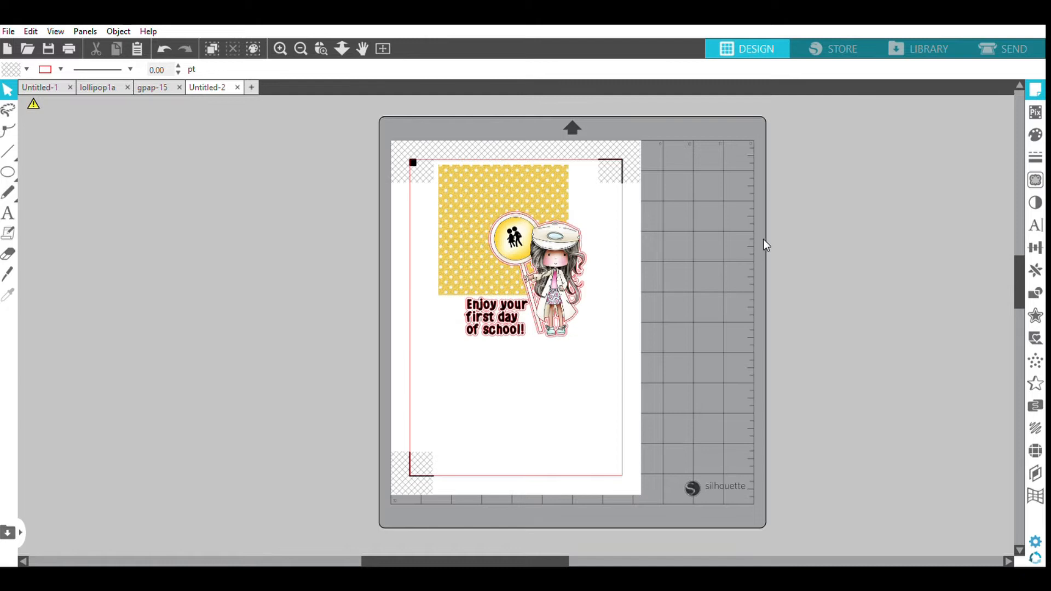
Step: Group the girl and the greeting each with its outline, and place them separately below the dotted square
{"action": "key", "text": "Tab"}
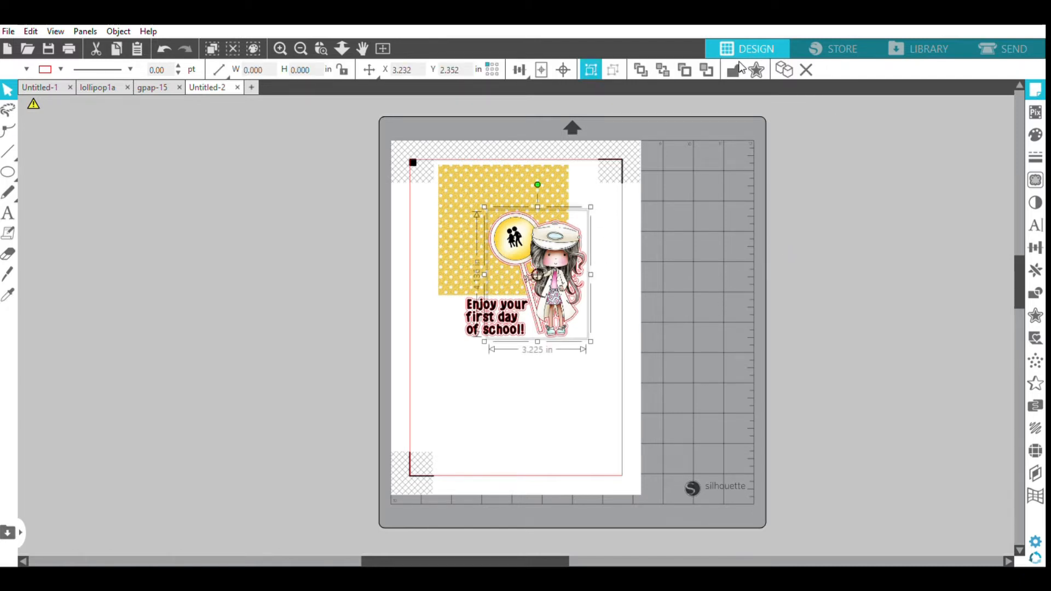
{"action": "left_click_drag", "start_coordinate": [724, 300], "coordinate": [753, 438]}
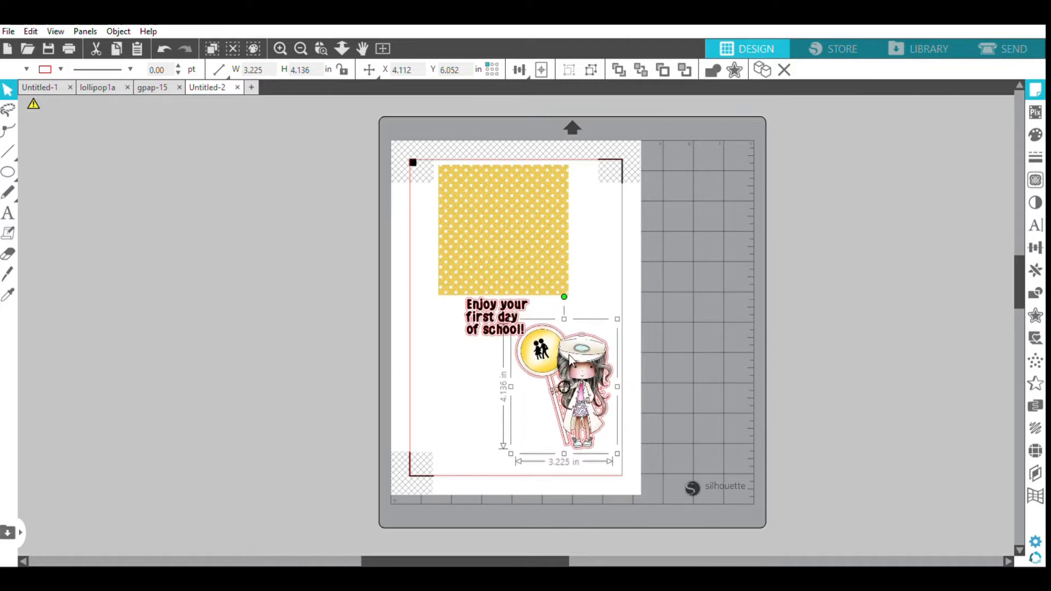
{"action": "left_click", "coordinate": [494, 316]}
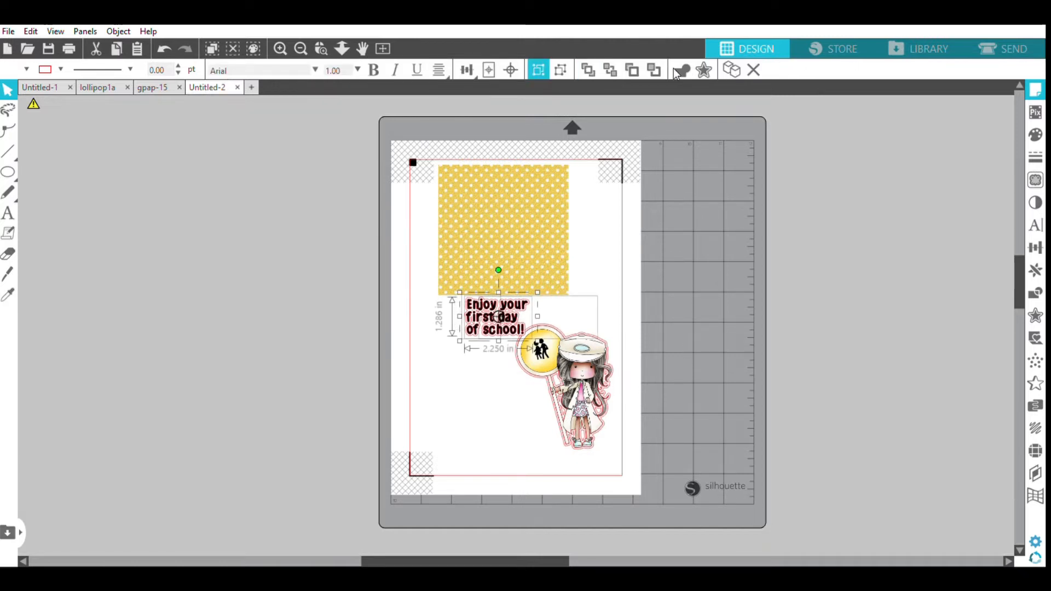
{"action": "left_click_drag", "start_coordinate": [438, 350], "coordinate": [453, 322]}
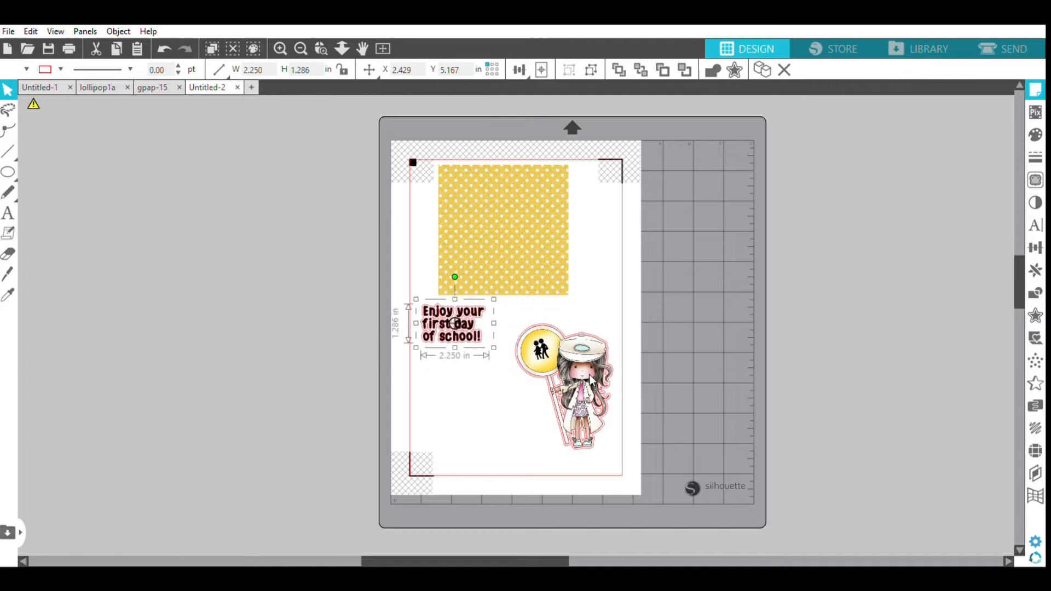
Step: Duplicate the girl image and place the copy in the lower left of the cut area, beneath the greeting
{"action": "left_click", "coordinate": [574, 383]}
{"action": "key", "text": "ctrl+d"}
{"action": "left_click_drag", "start_coordinate": [602, 416], "coordinate": [475, 411]}
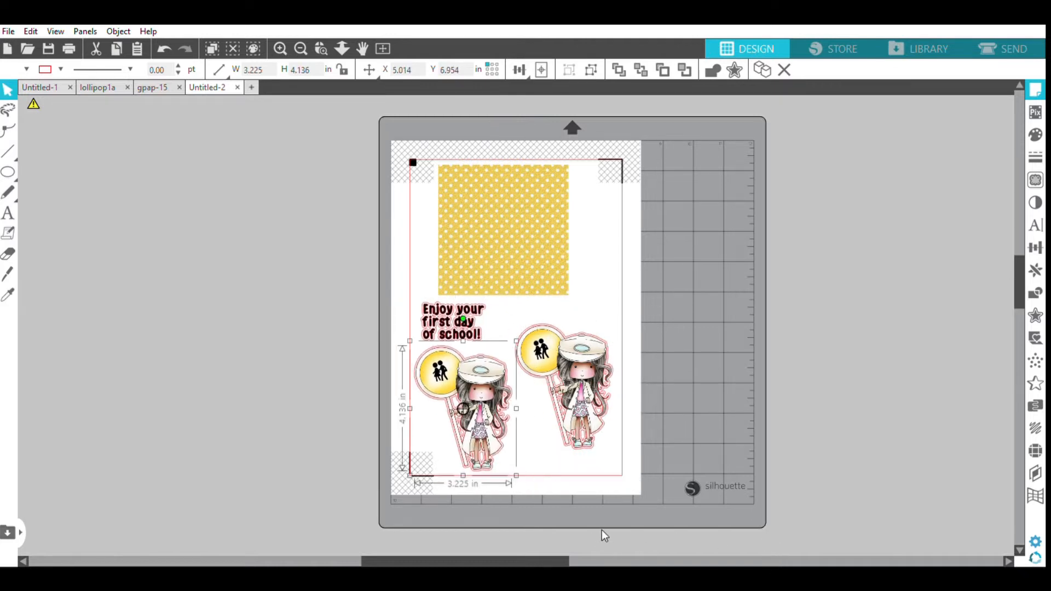
{"action": "left_click", "coordinate": [743, 361]}
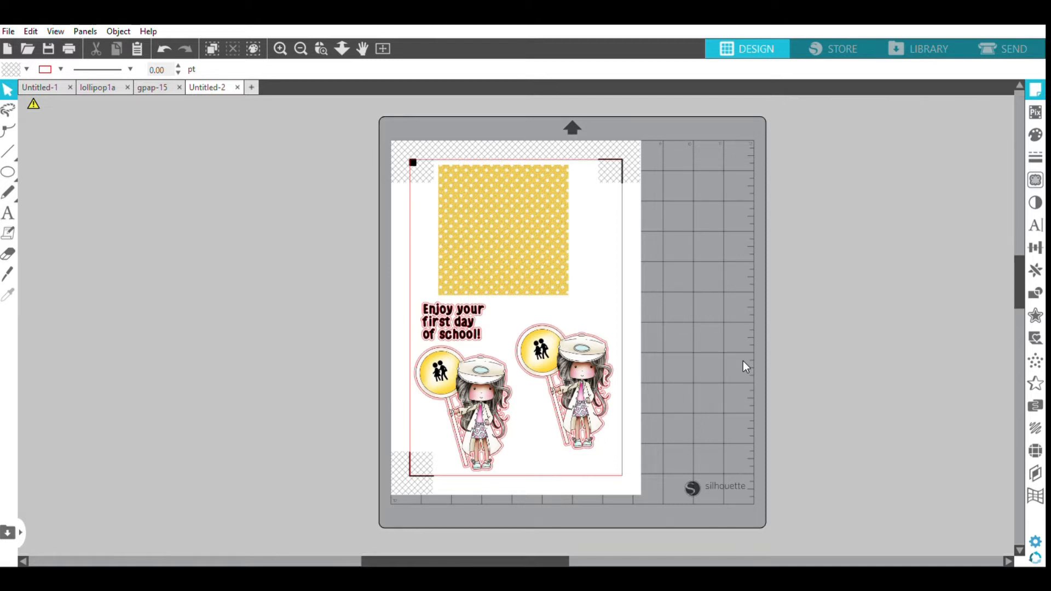
Step: Turn the right-hand girl image upside down and nudge it down towards the lower edge of the cut area
{"action": "left_click", "coordinate": [582, 361]}
{"action": "left_click_drag", "start_coordinate": [563, 296], "coordinate": [566, 476]}
{"action": "key", "text": "Down"}
{"action": "key", "text": "Down"}
{"action": "key", "text": "Down"}
{"action": "key", "text": "Down"}
{"action": "key", "text": "Down"}
{"action": "key", "text": "Down"}
{"action": "key", "text": "Down"}
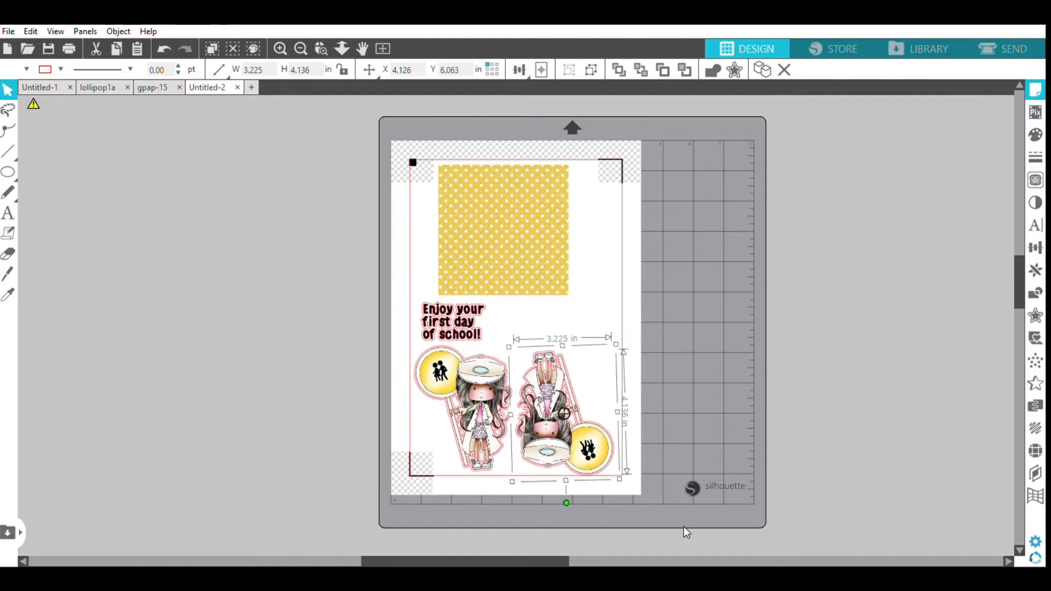
Step: Add a third copy of the girl and lay all three sideways, two facing one way and one the other, below the dotted square
{"action": "key", "text": "ctrl+c"}
{"action": "key", "text": "ctrl+v"}
{"action": "left_click_drag", "start_coordinate": [594, 530], "coordinate": [820, 530]}
{"action": "left_click_drag", "start_coordinate": [758, 517], "coordinate": [712, 412]}
{"action": "left_click_drag", "start_coordinate": [587, 448], "coordinate": [618, 495]}
{"action": "left_click", "coordinate": [480, 416]}
{"action": "left_click_drag", "start_coordinate": [584, 381], "coordinate": [521, 398]}
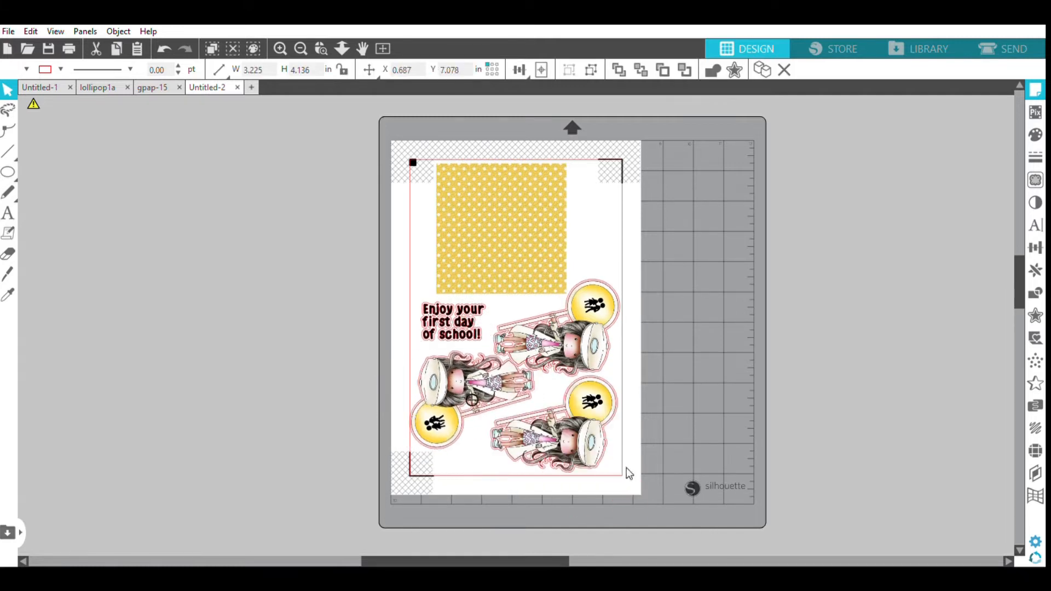
{"action": "left_click_drag", "start_coordinate": [627, 468], "coordinate": [626, 470]}
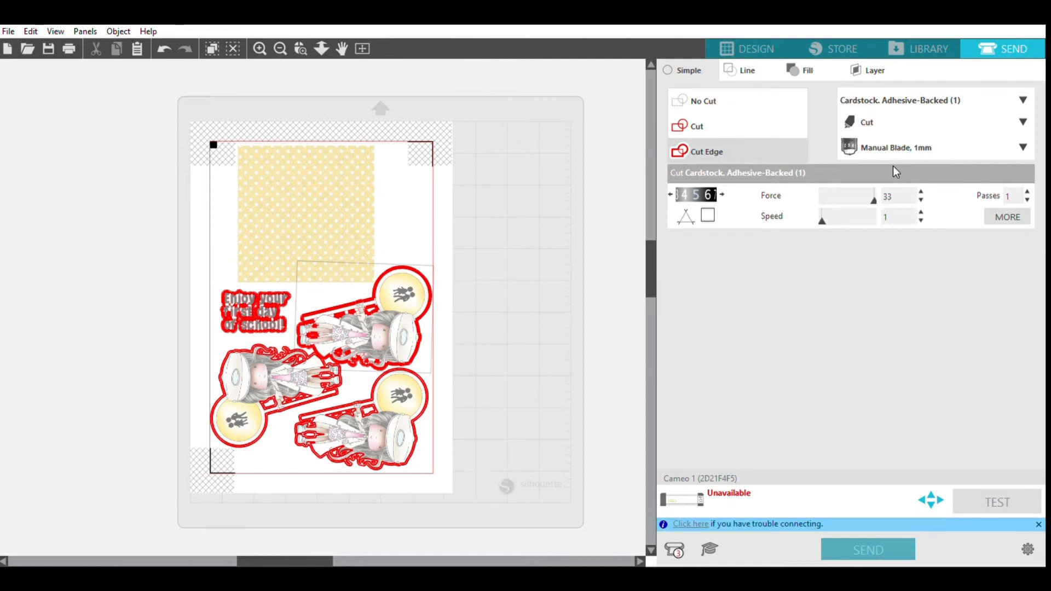
Step: Undo the last cut-line change on the upper girl image and return to the design view
{"action": "key", "text": "ctrl+z"}
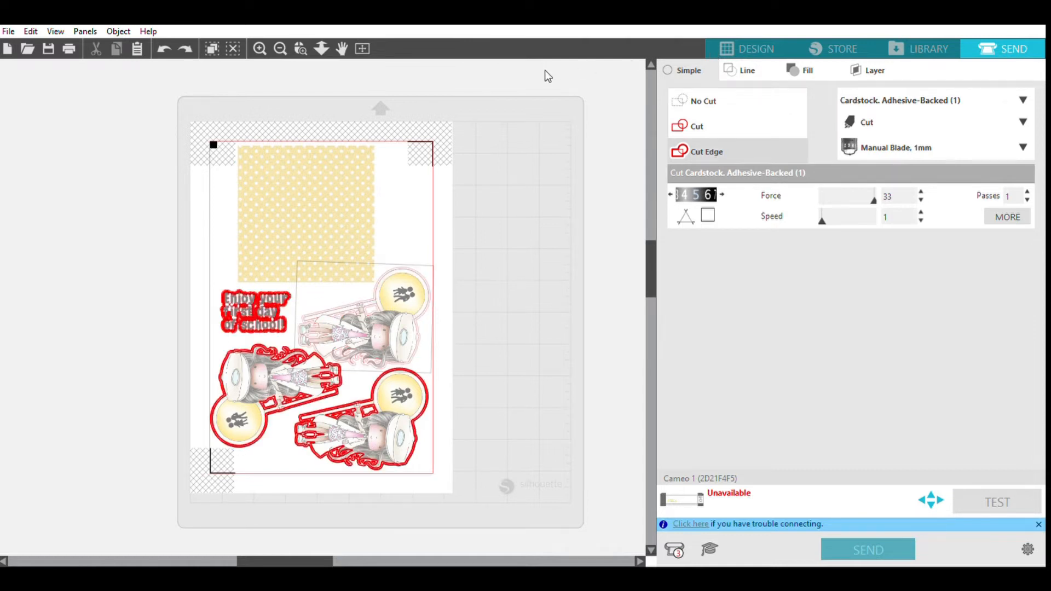
{"action": "left_click", "coordinate": [751, 49]}
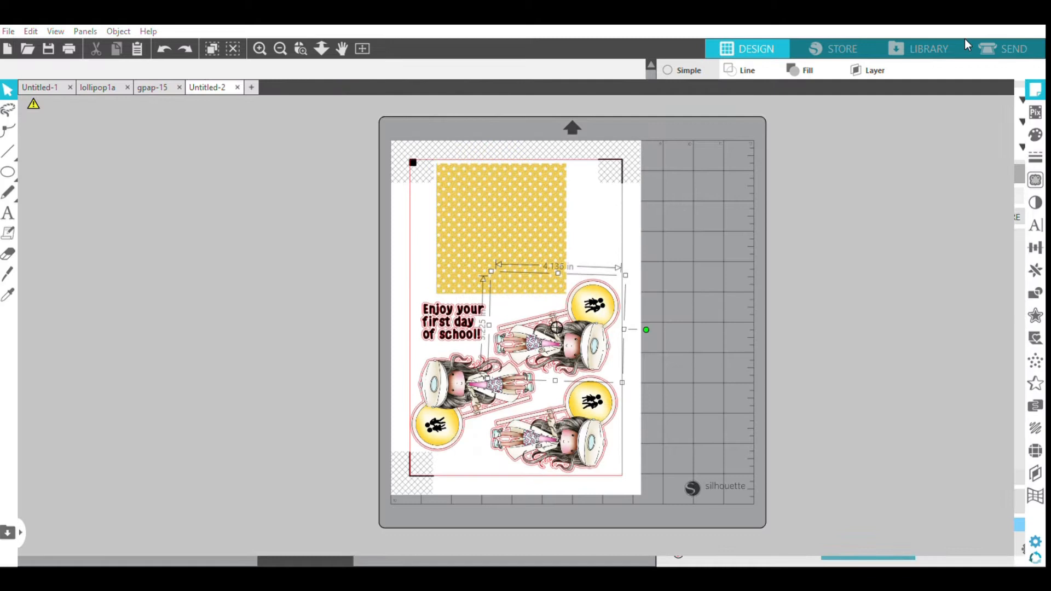